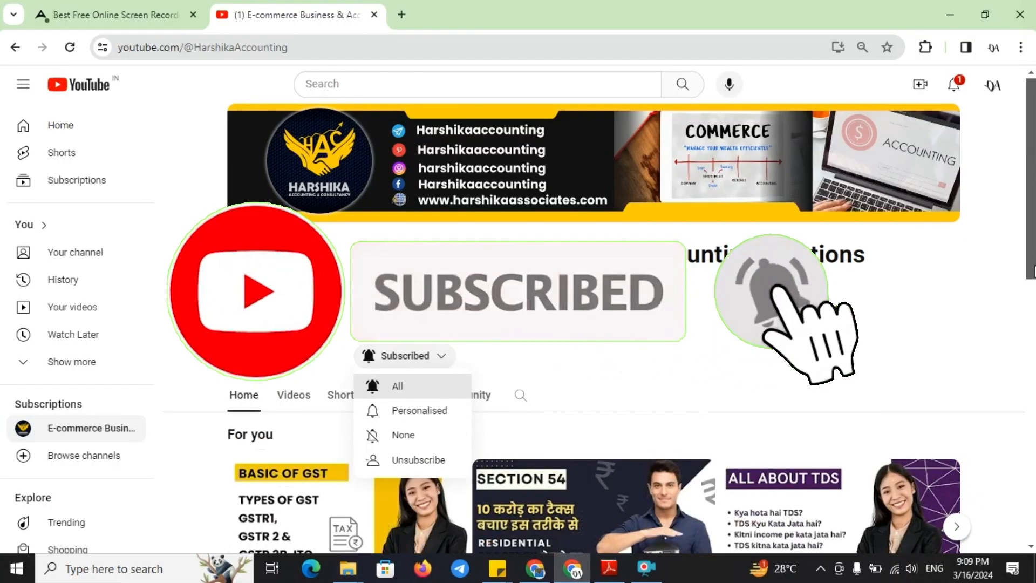
Close the Subscribed dropdown and switch the channel page to its Videos tab
click(898, 335)
scroll(898, 334, down, 5)
scroll(346, 216, up, 2)
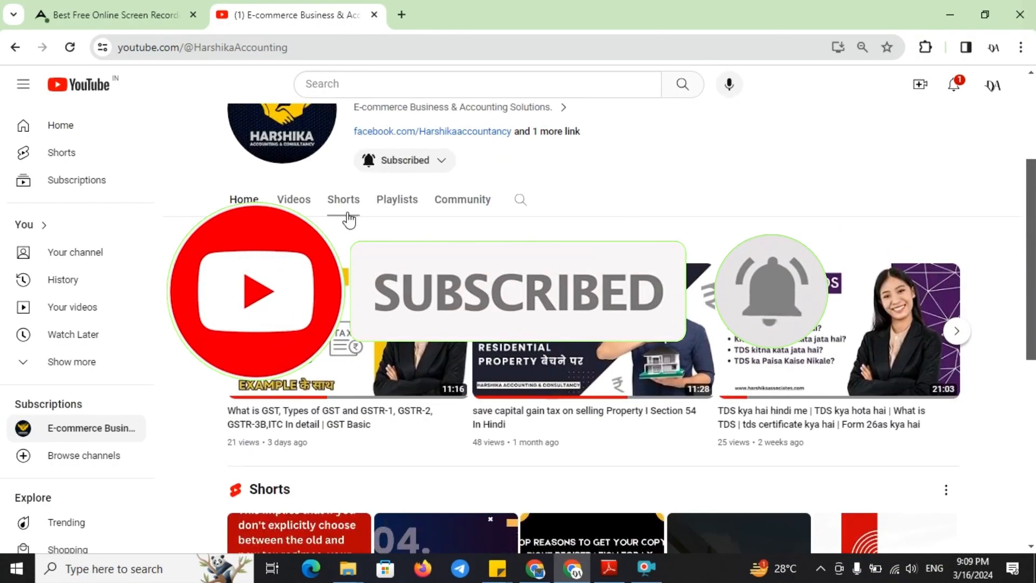
click(295, 200)
scroll(948, 503, down, 10)
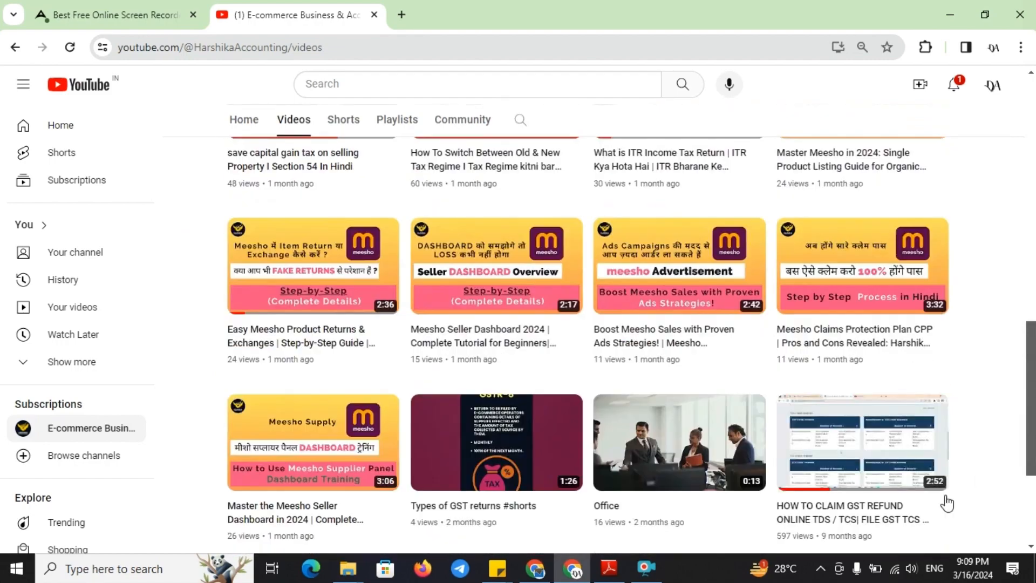
click(646, 567)
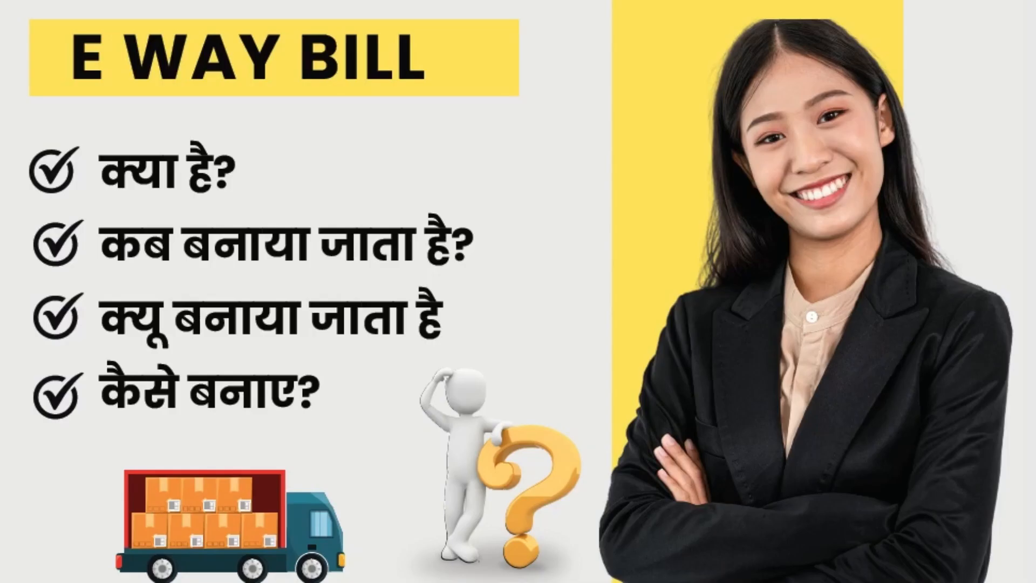
Search for 'E WAY' bill in a new Chrome tab
key(Return)
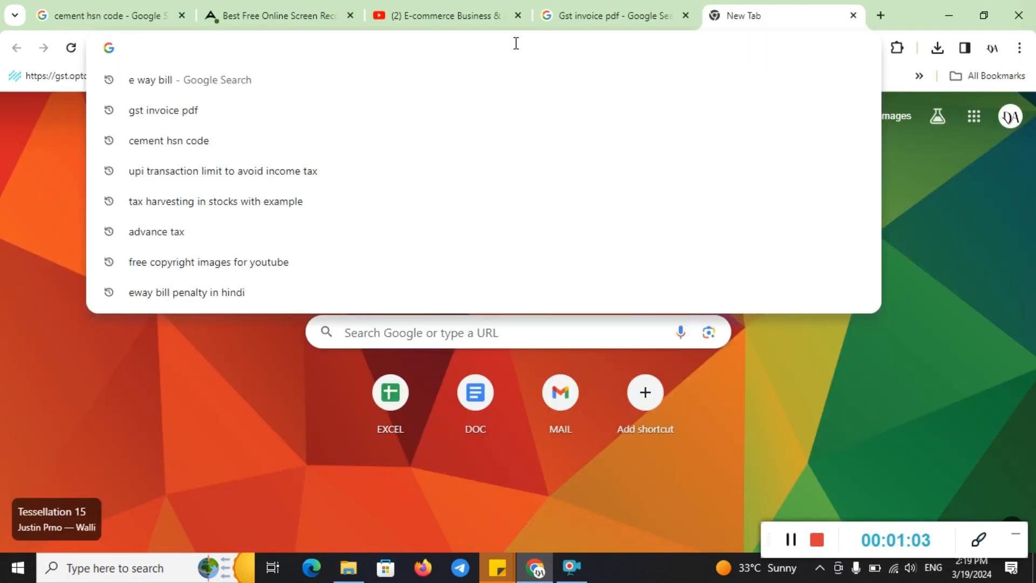
text(E WAY bill)
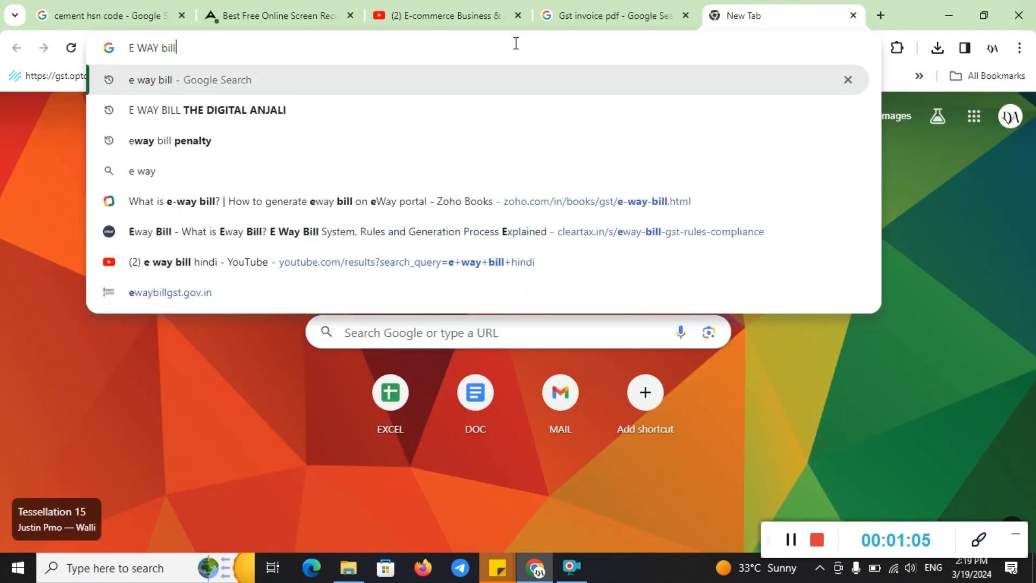
key(Return)
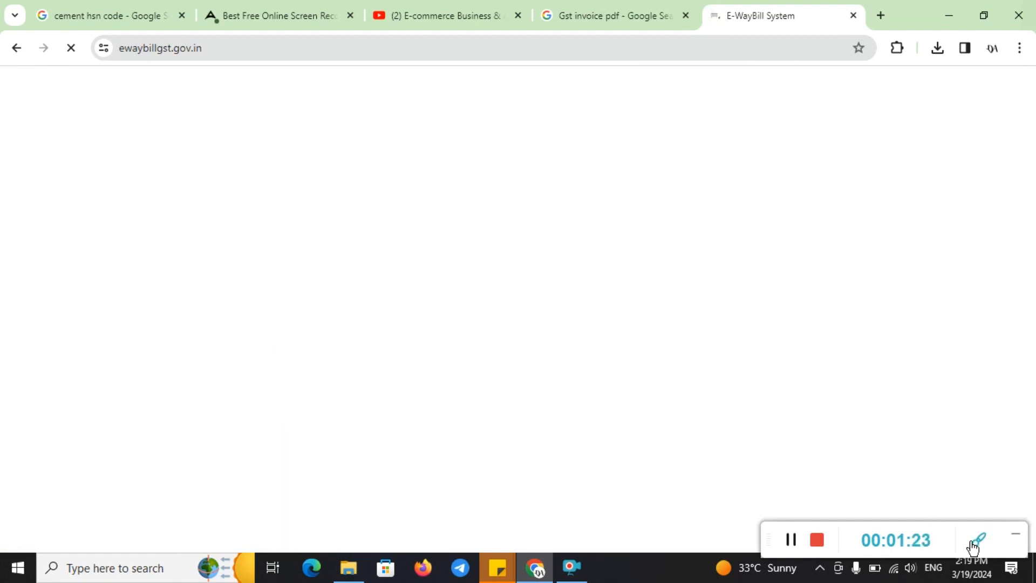
Go from the portal's home page to its Login page
click(979, 538)
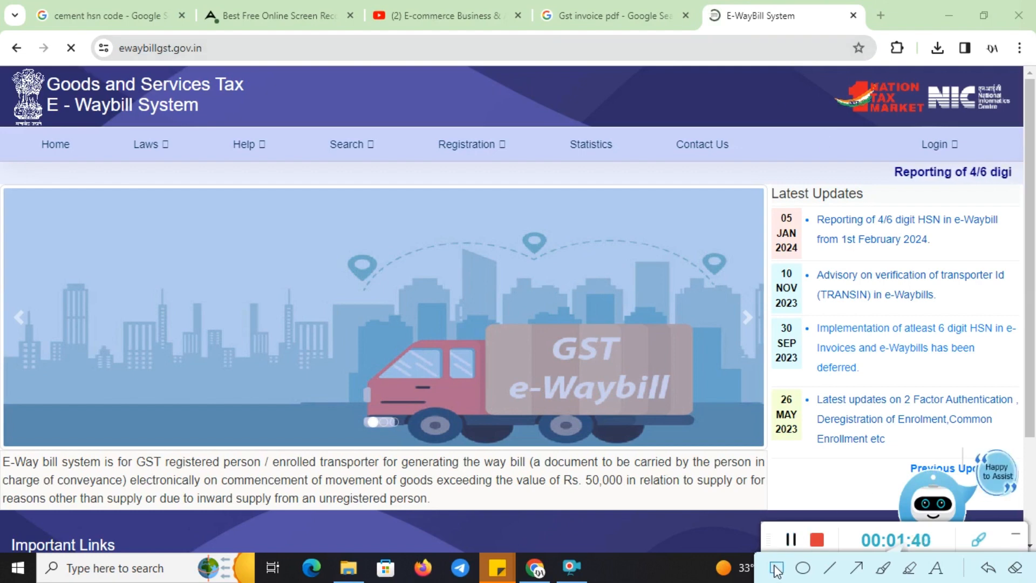
mouse_move(900, 119)
mouse_down()
mouse_move(950, 148)
mouse_move(965, 180)
mouse_up()
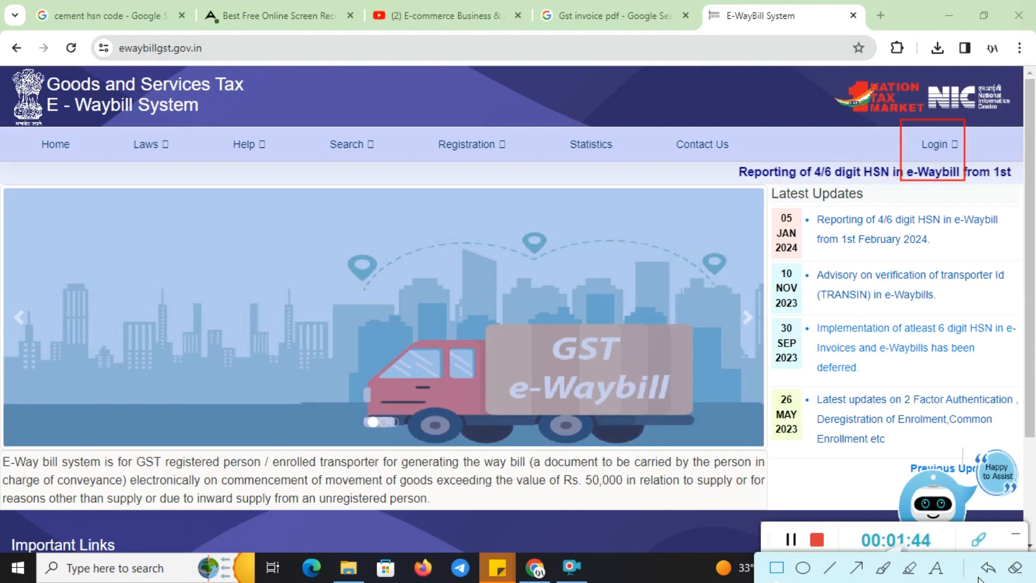
click(1012, 573)
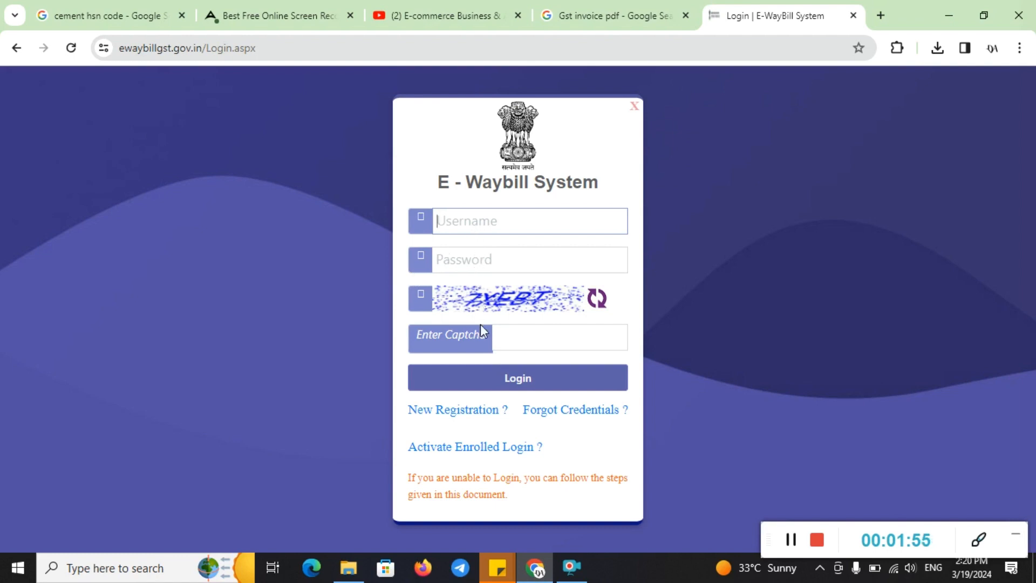
Open the 'New Registration' form for a new e-way bill user
click(979, 541)
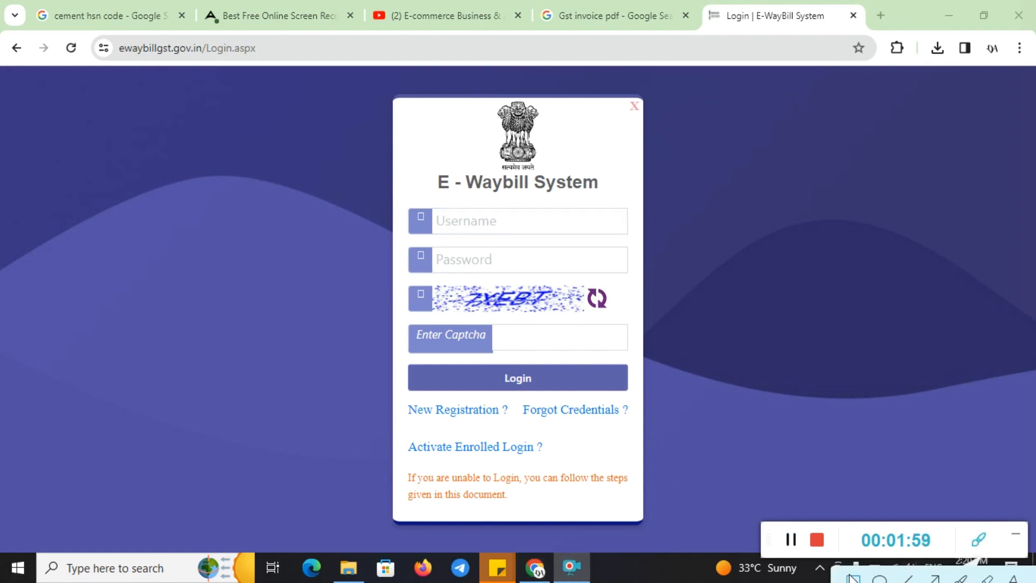
mouse_move(388, 371)
mouse_down()
mouse_move(443, 421)
mouse_move(526, 437)
mouse_up()
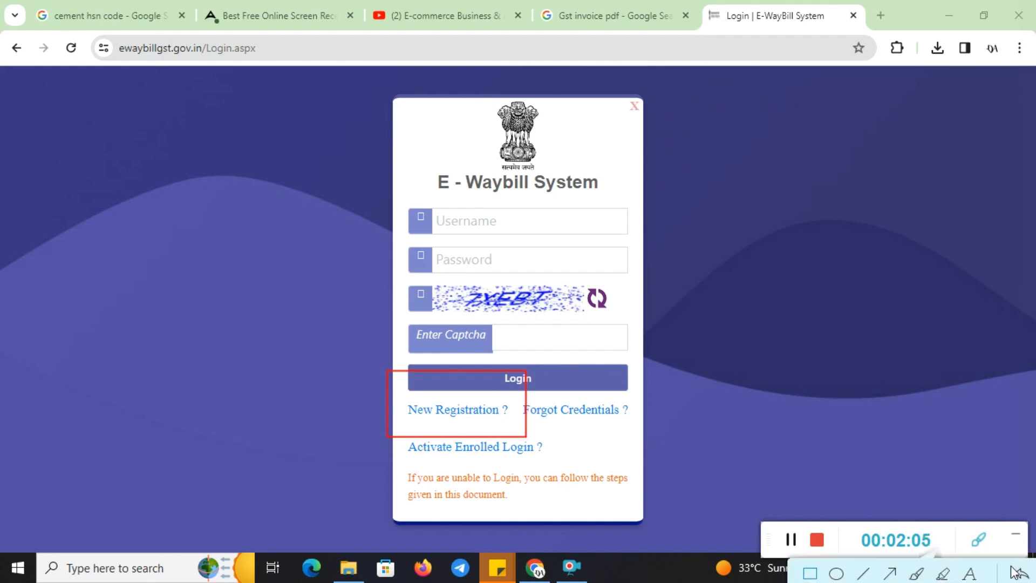
drag(1011, 566, 973, 563)
click(1012, 572)
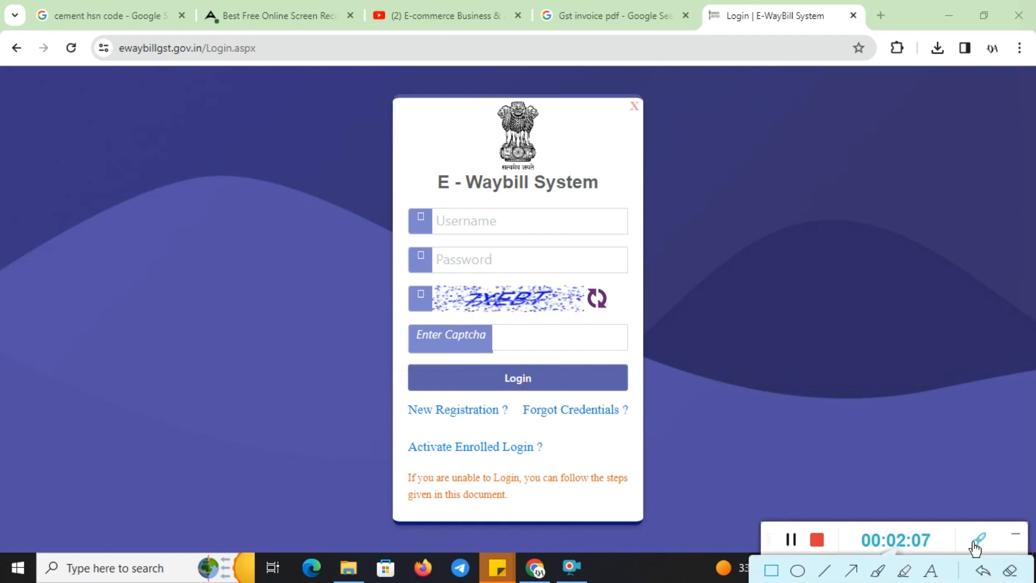
click(975, 540)
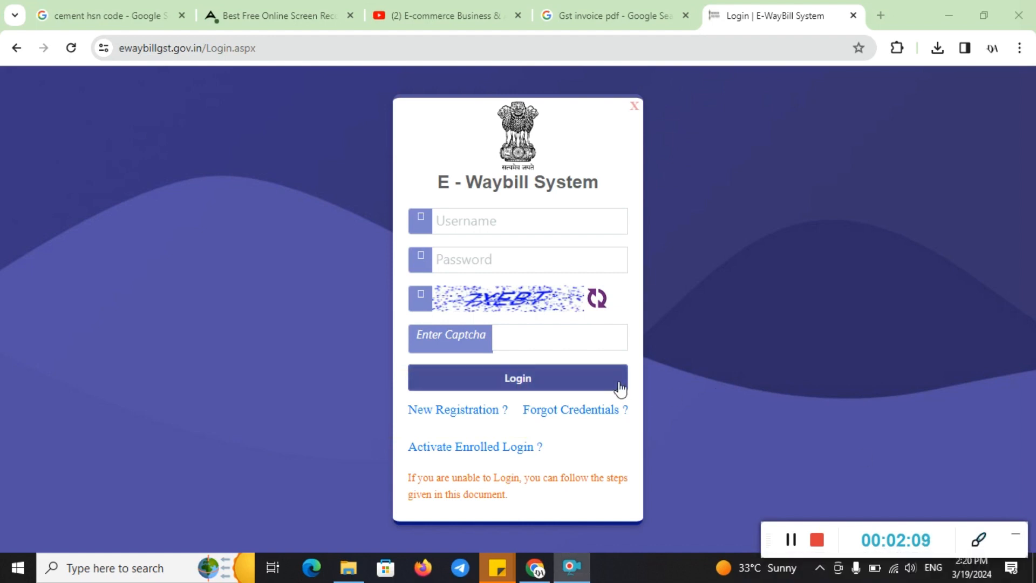
click(479, 413)
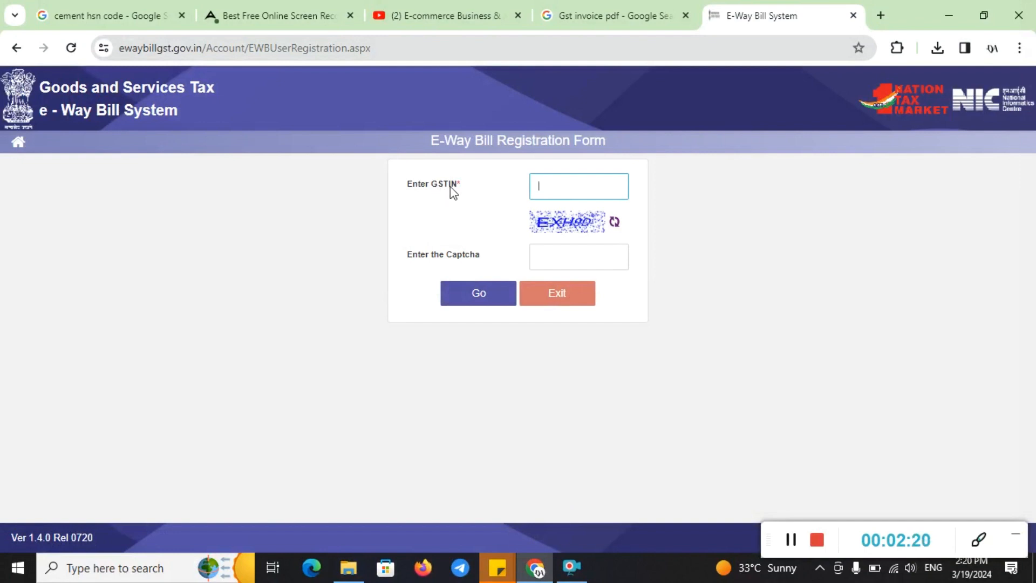
Enter the business's GSTIN and the captcha, then submit them to fetch the taxpayer's details
text(V)
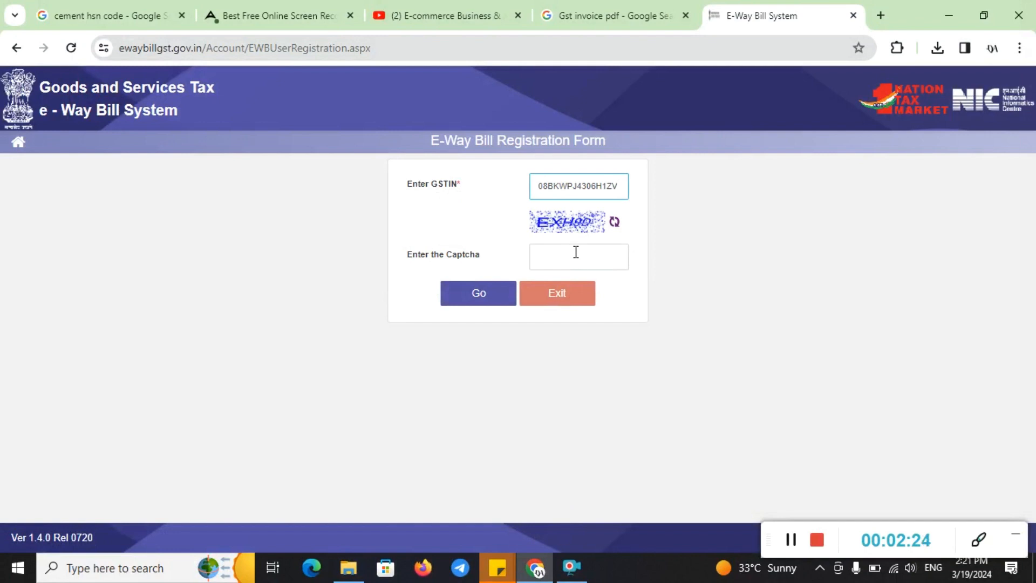
click(576, 252)
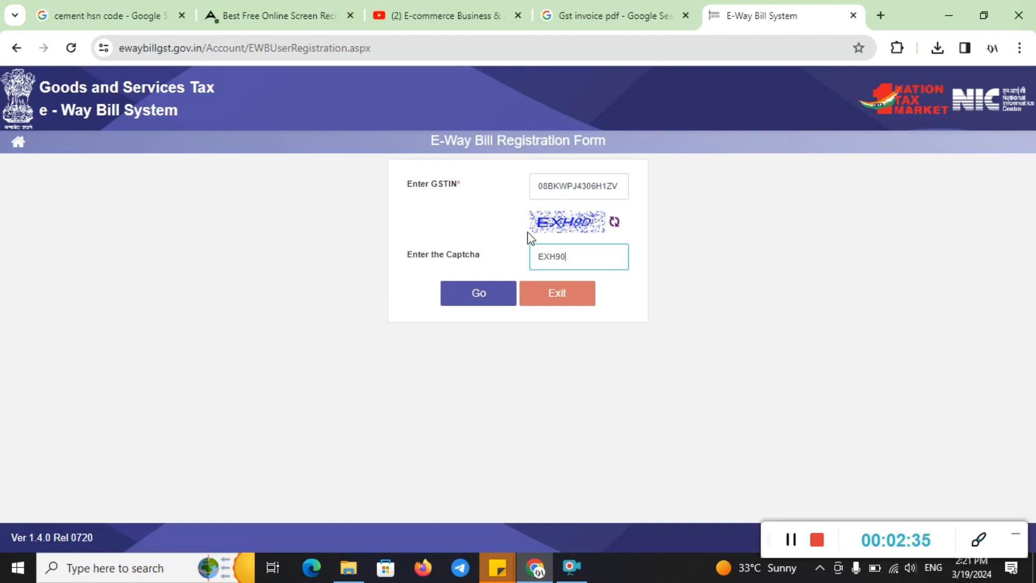
click(492, 298)
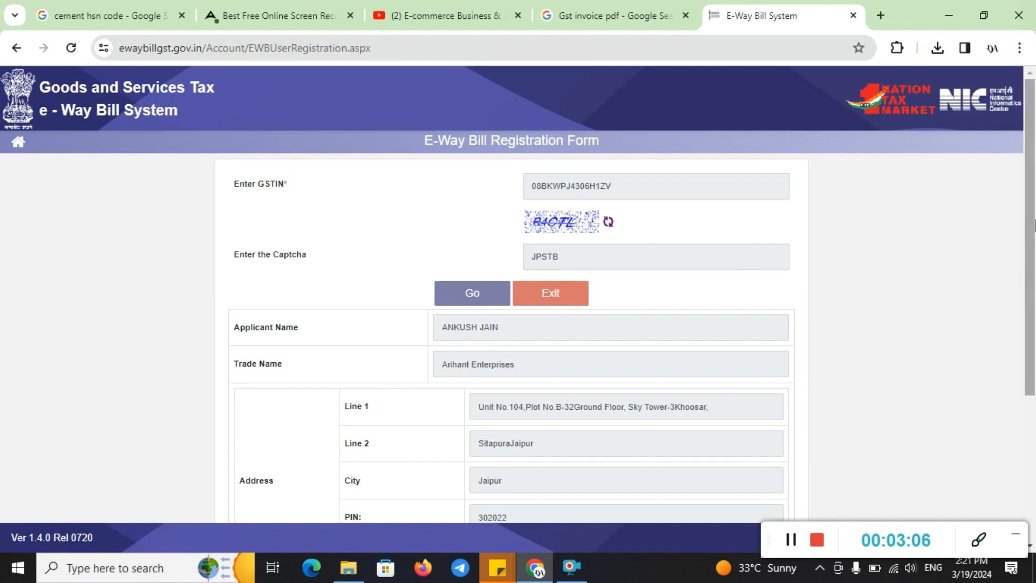
Scroll down and have a one-time password sent to the registered mobile
drag(1032, 228, 1034, 373)
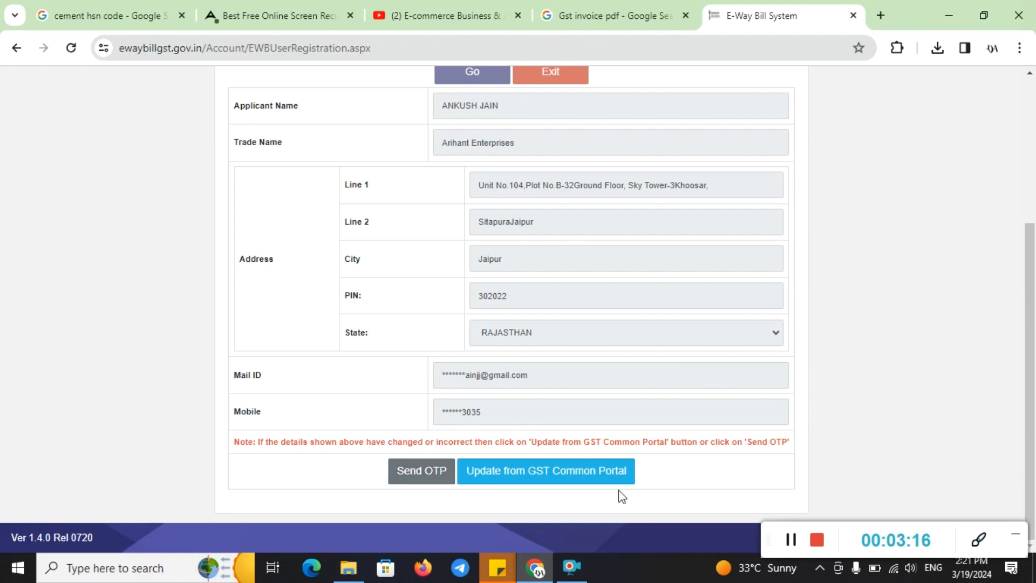
click(976, 545)
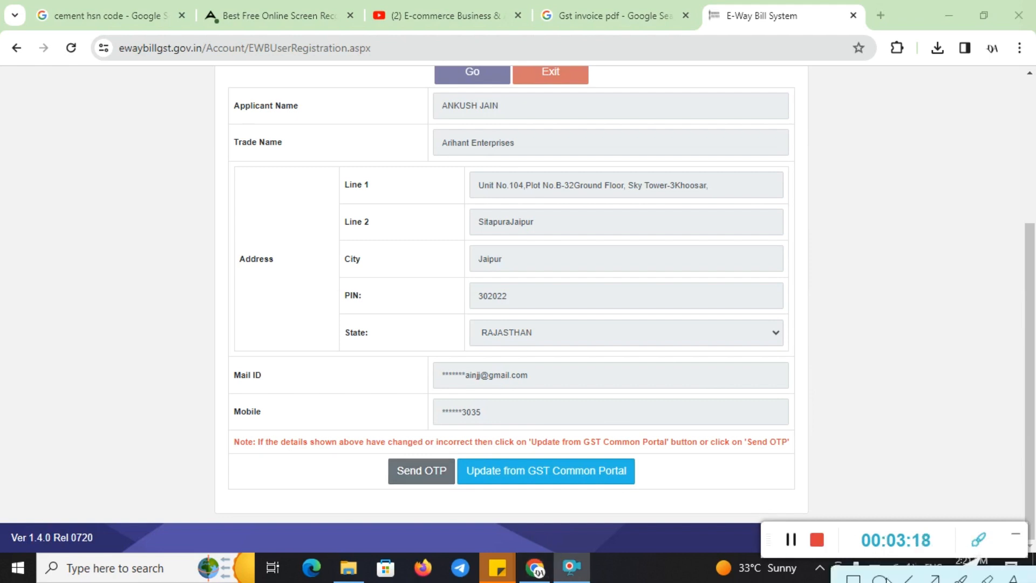
drag(330, 430, 457, 498)
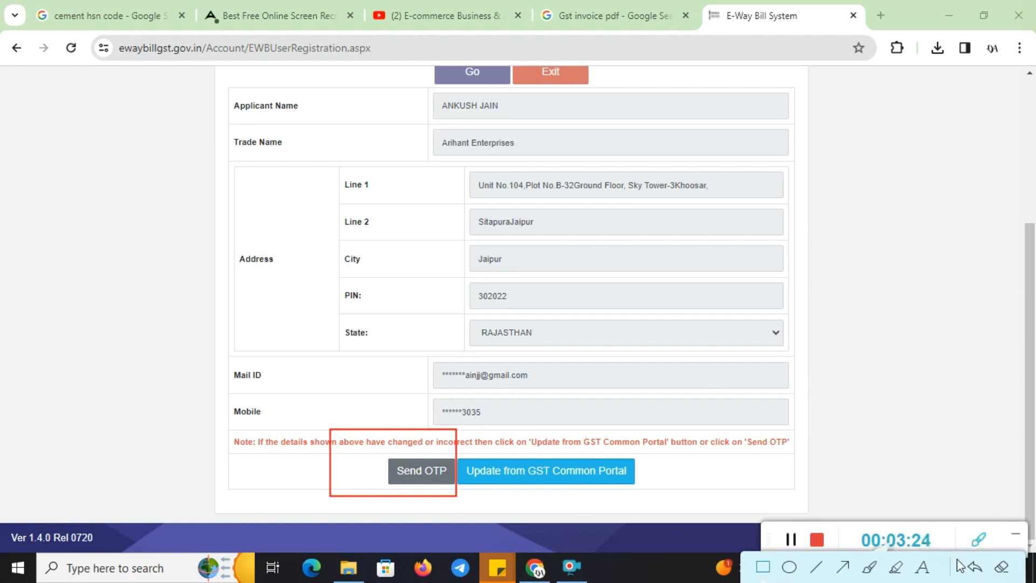
click(1002, 566)
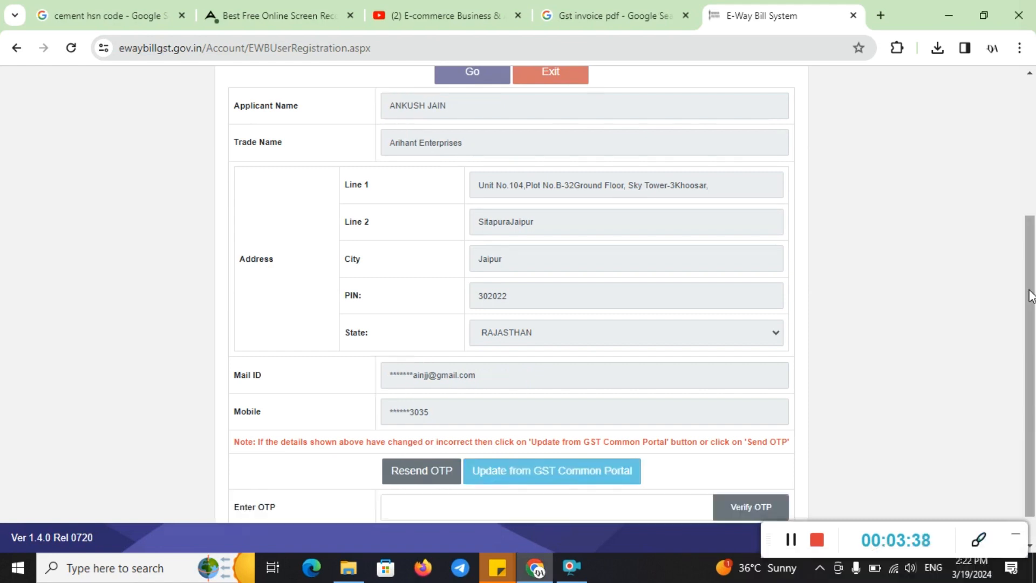
Enter the received OTP and verify it
drag(1032, 296, 1032, 328)
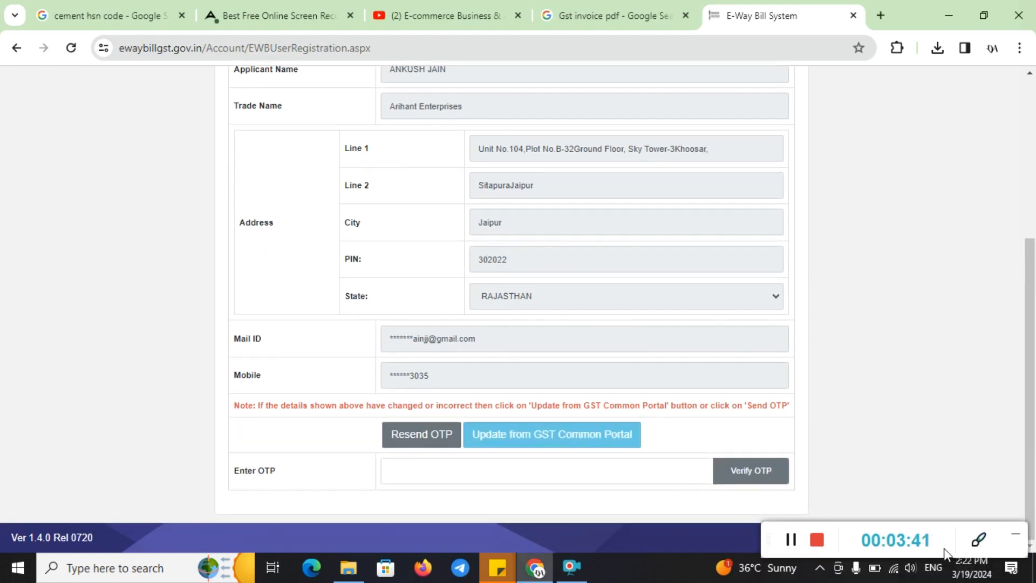
click(979, 539)
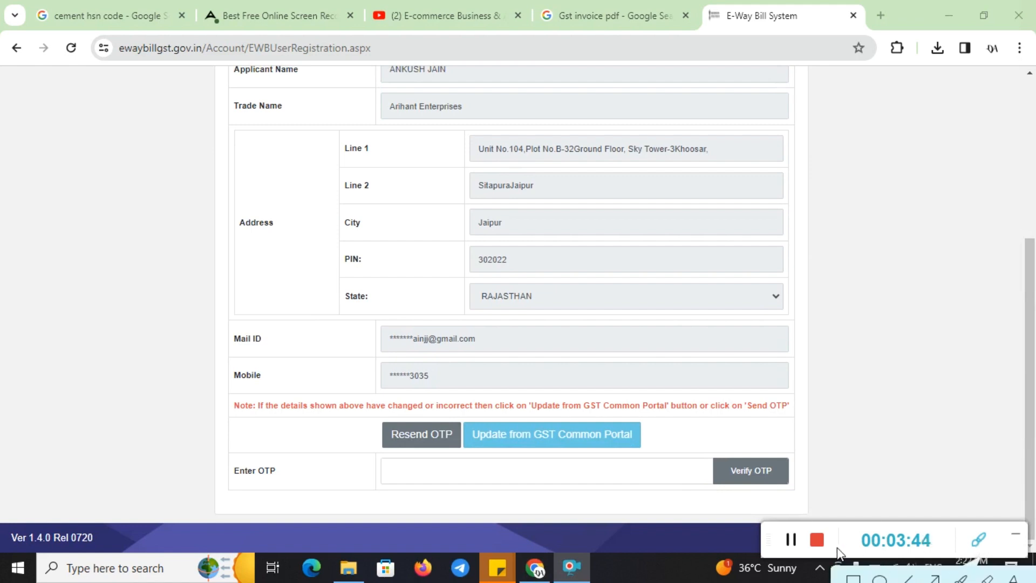
mouse_move(206, 430)
mouse_down()
mouse_move(439, 492)
mouse_move(790, 493)
mouse_move(818, 503)
mouse_up()
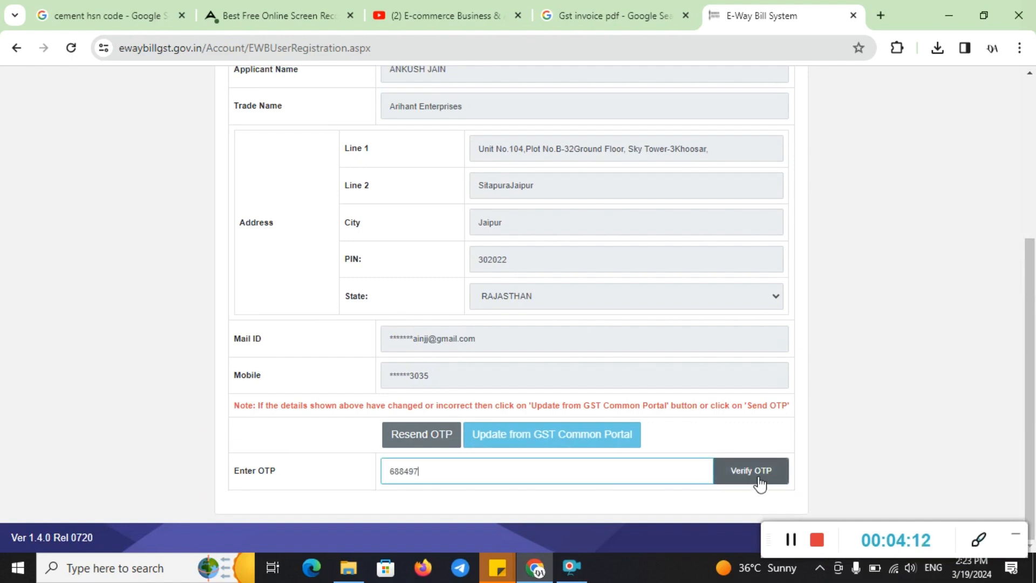
click(759, 480)
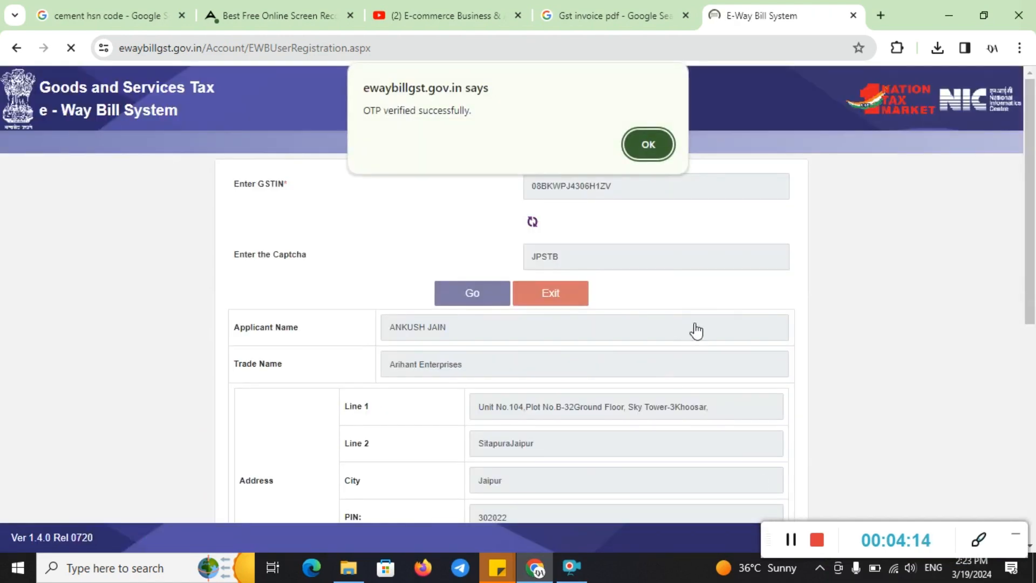
Dismiss the 'OTP verified successfully' alert and scroll to the User Name and Password rows
click(979, 543)
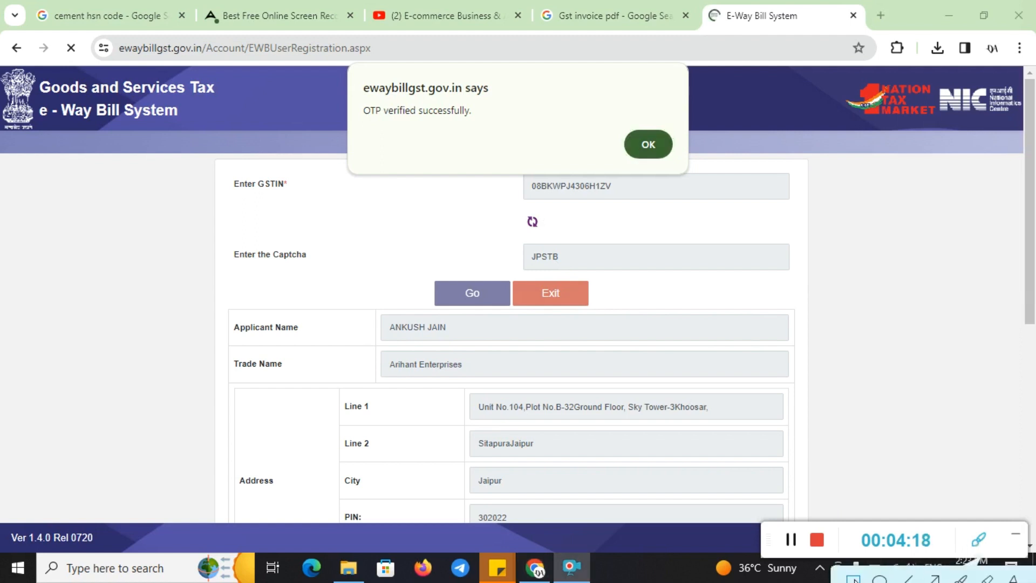
drag(348, 73, 513, 147)
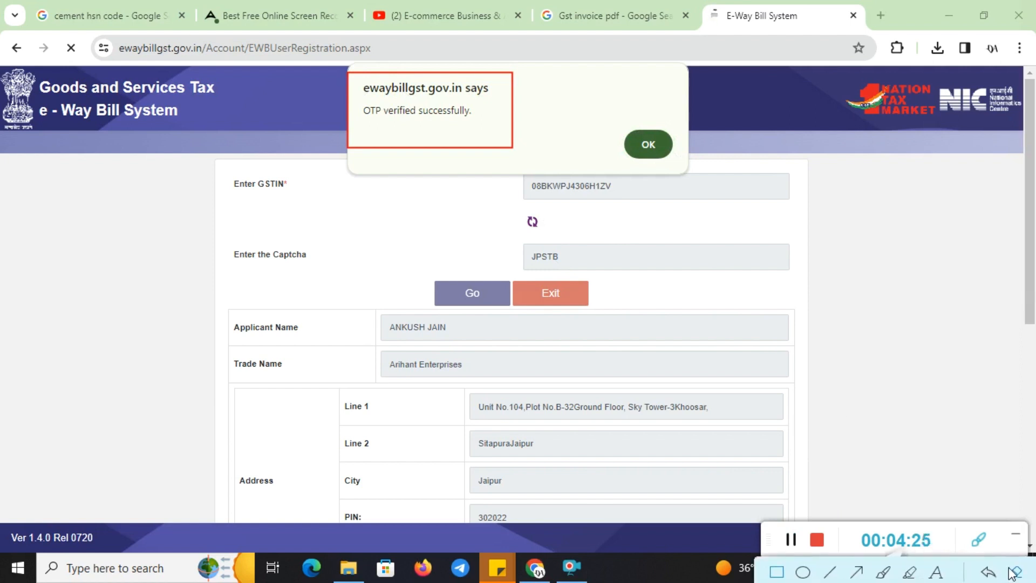
click(1014, 574)
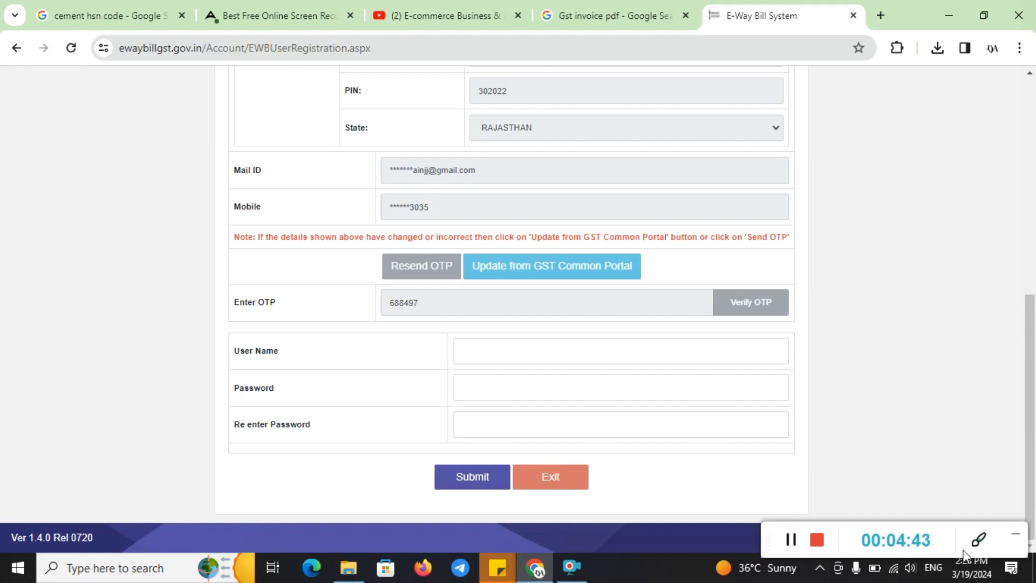
Fill in a user name, password and matching re-entered password, then submit the registration
click(980, 547)
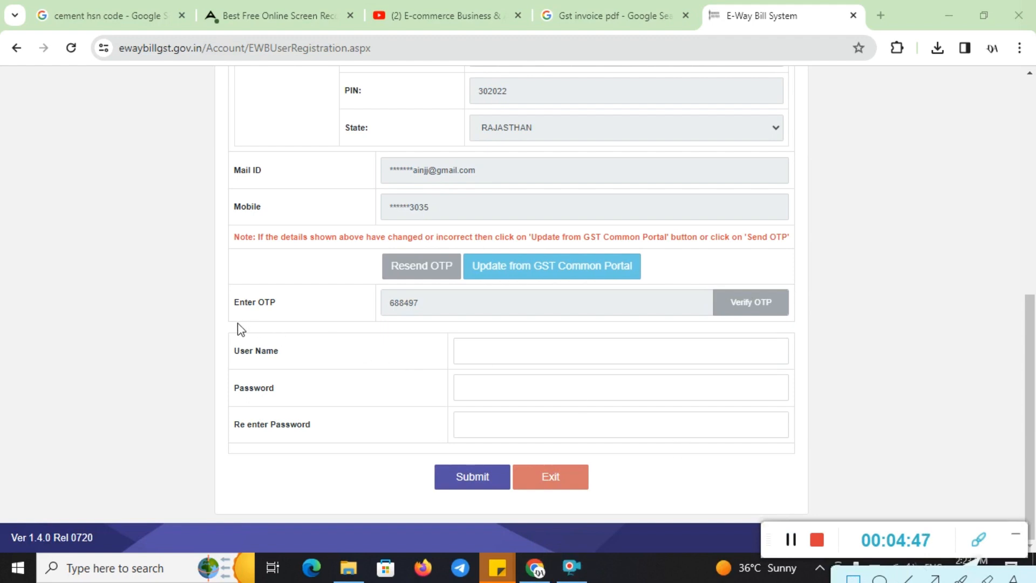
mouse_move(224, 330)
mouse_down()
mouse_move(394, 437)
mouse_move(835, 460)
mouse_up()
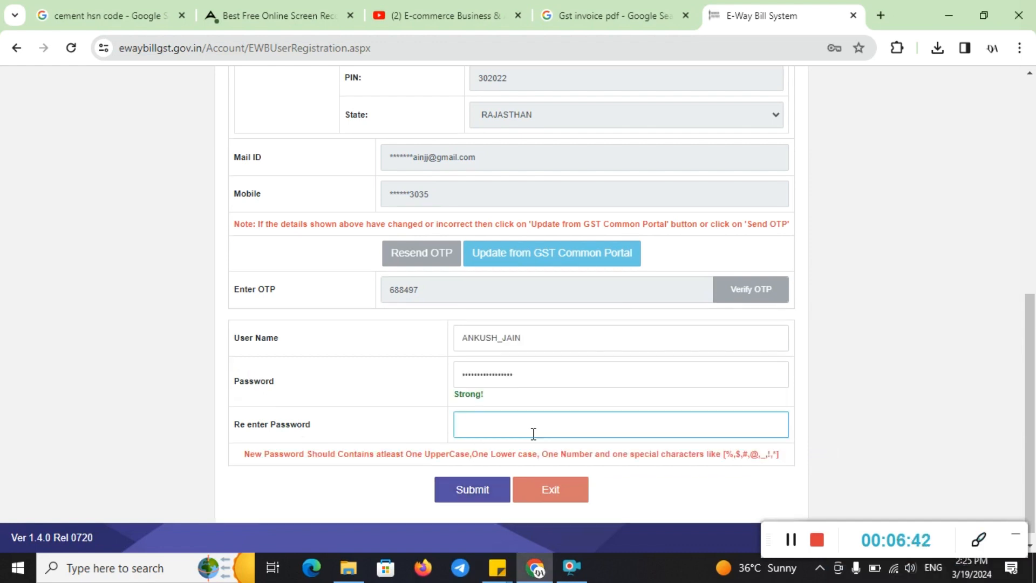
key(ctrl+v)
click(488, 492)
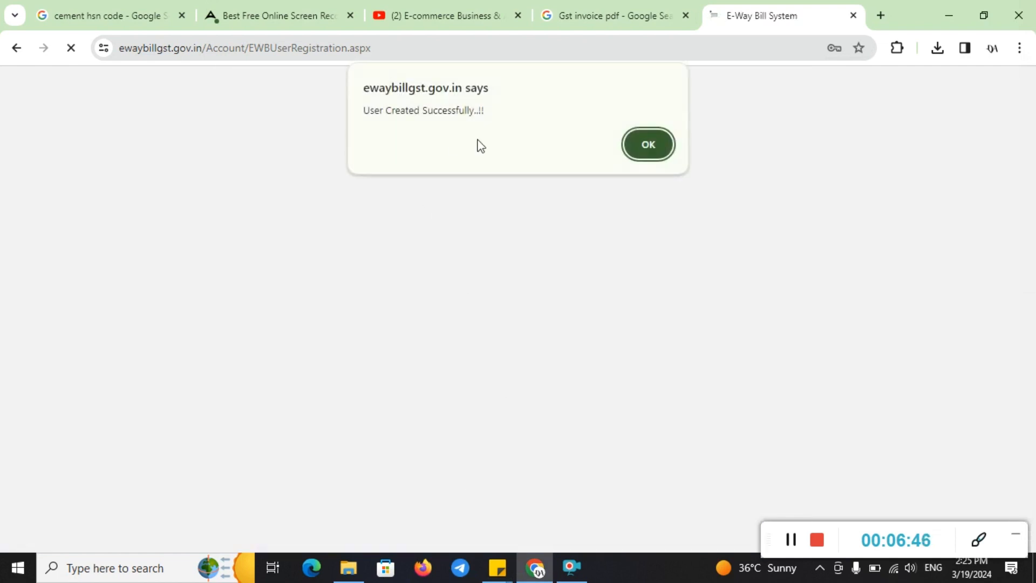
Check the 'User Created Successfully..!!' confirmation
click(978, 543)
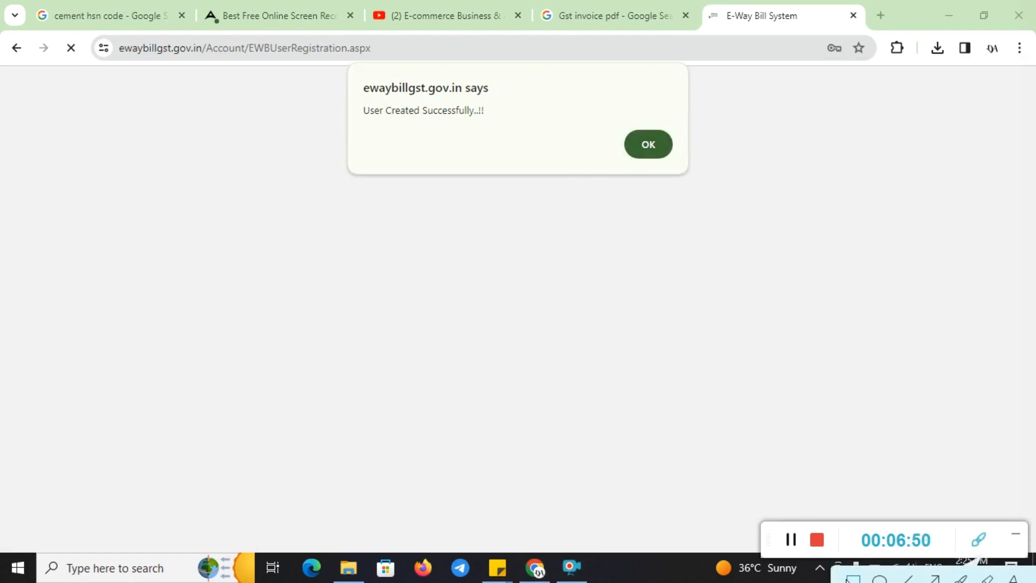
mouse_move(361, 70)
mouse_down()
mouse_move(483, 158)
mouse_move(718, 185)
mouse_up()
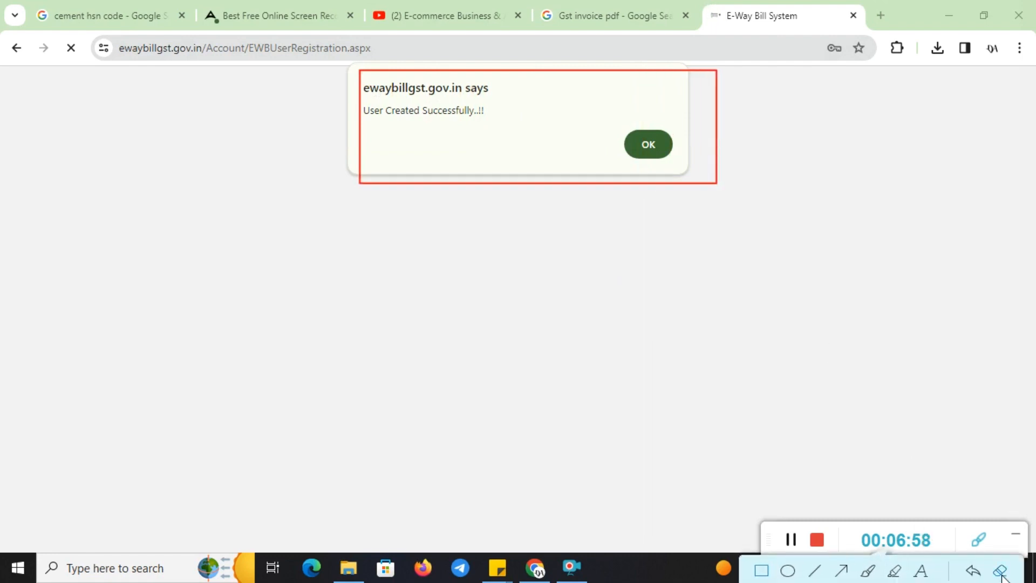
click(1001, 572)
Log in with the new account and captcha, decline saving the password, and dismiss the 2-Factor notice
click(977, 539)
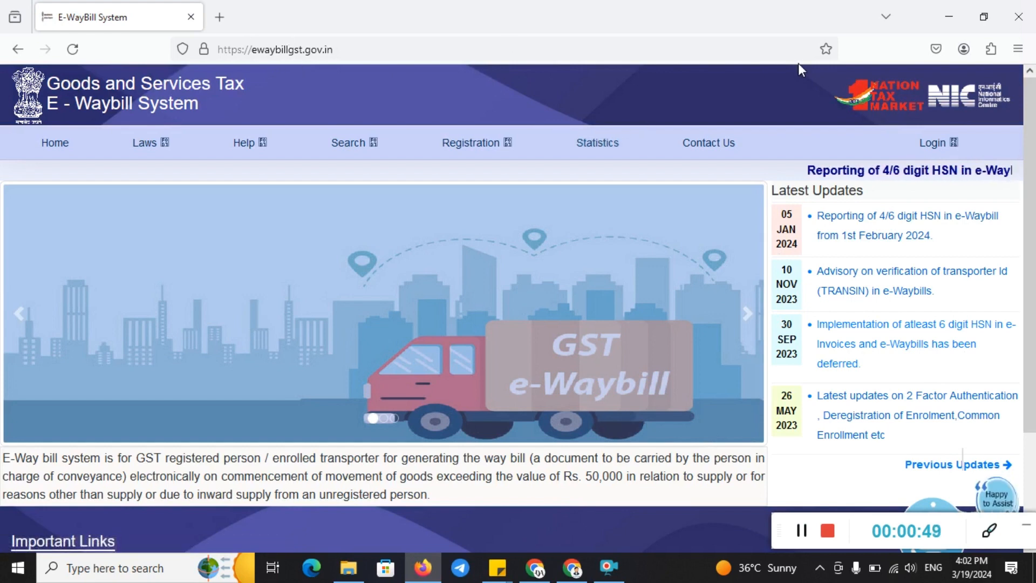
click(933, 145)
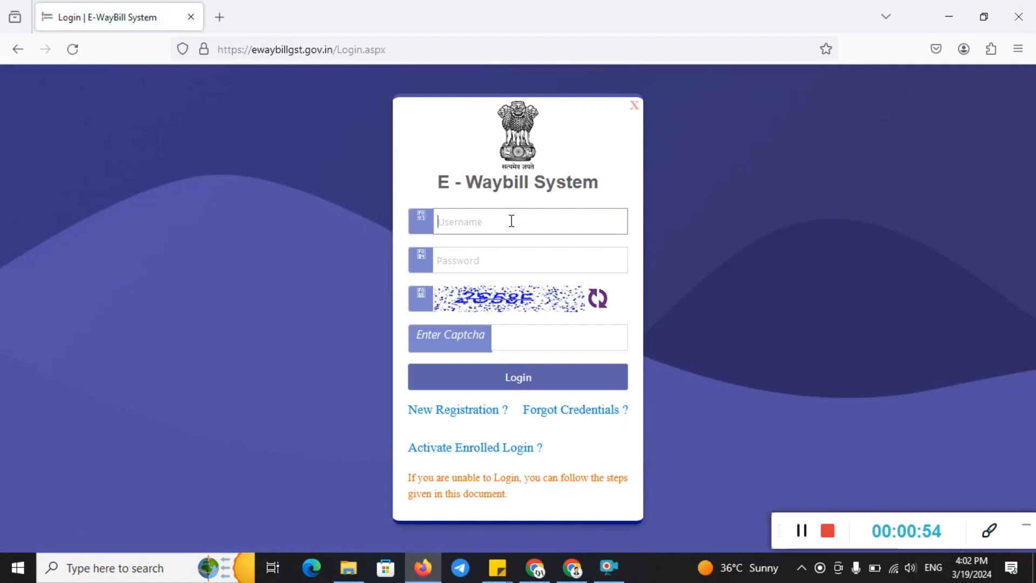
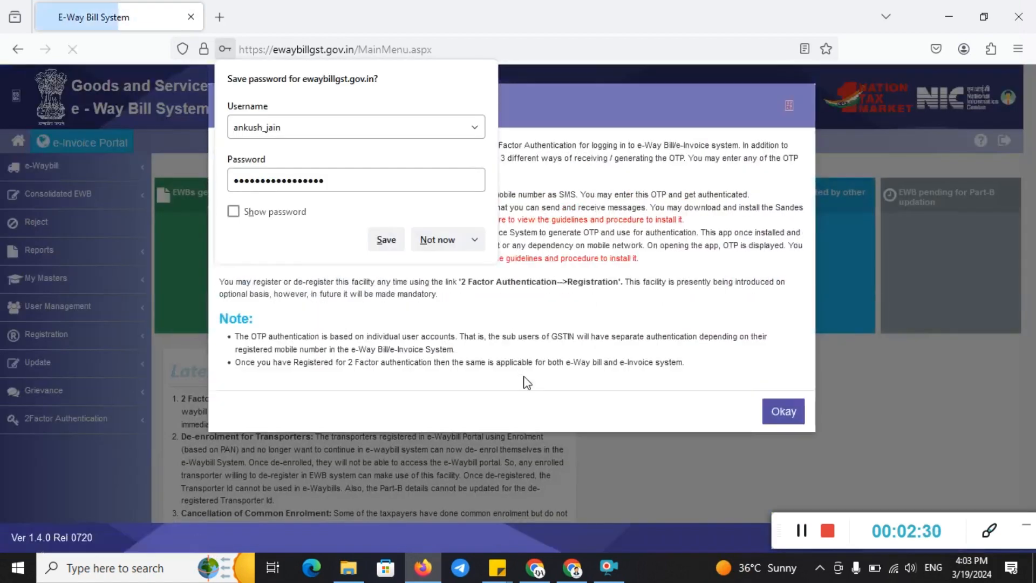
click(439, 241)
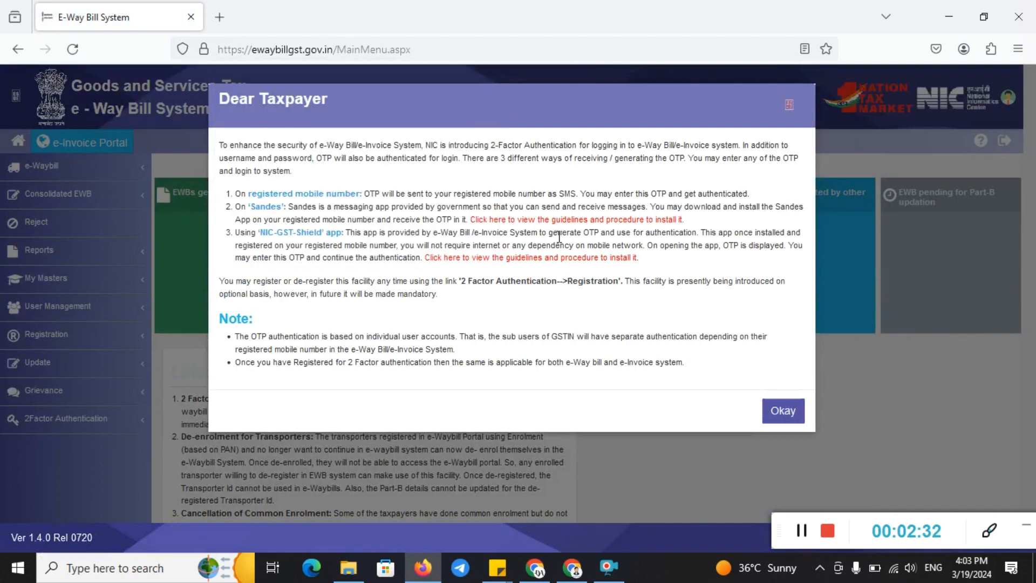
click(782, 412)
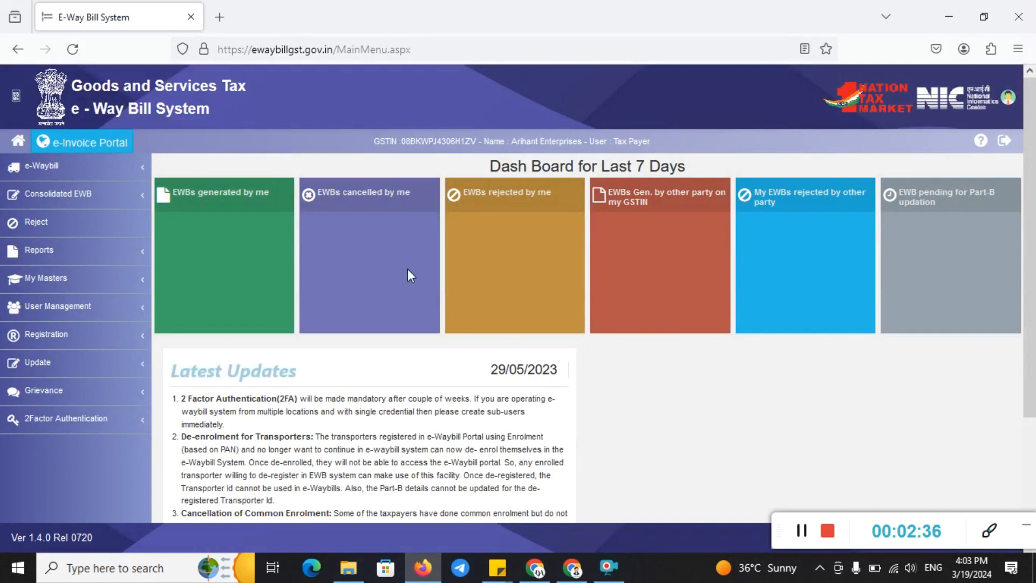
Open a blank E-Waybill Entry Form via e-Waybill > Generate New in the sidebar
click(989, 531)
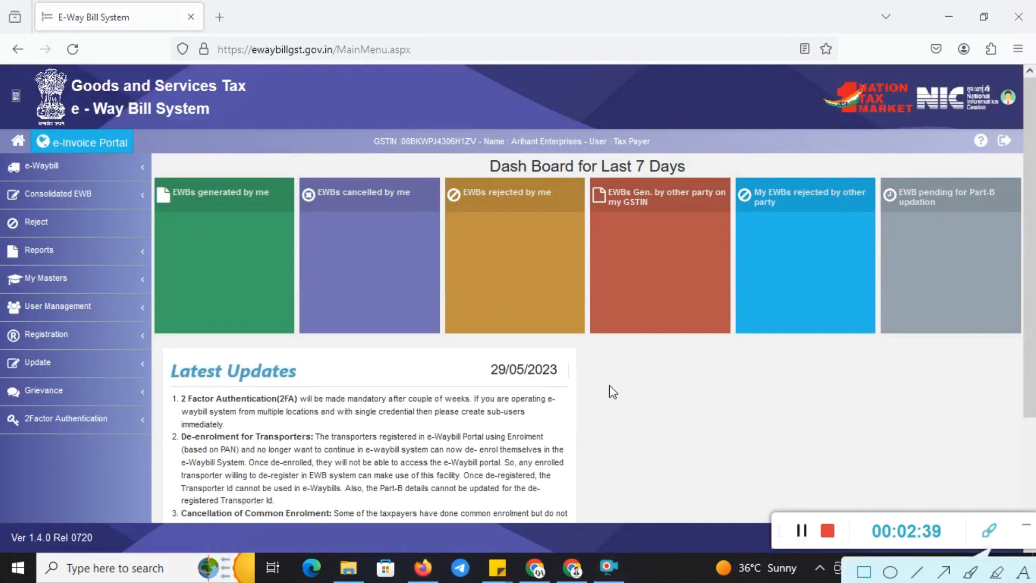
mouse_move(1, 131)
mouse_down()
mouse_move(72, 176)
mouse_move(151, 185)
mouse_up()
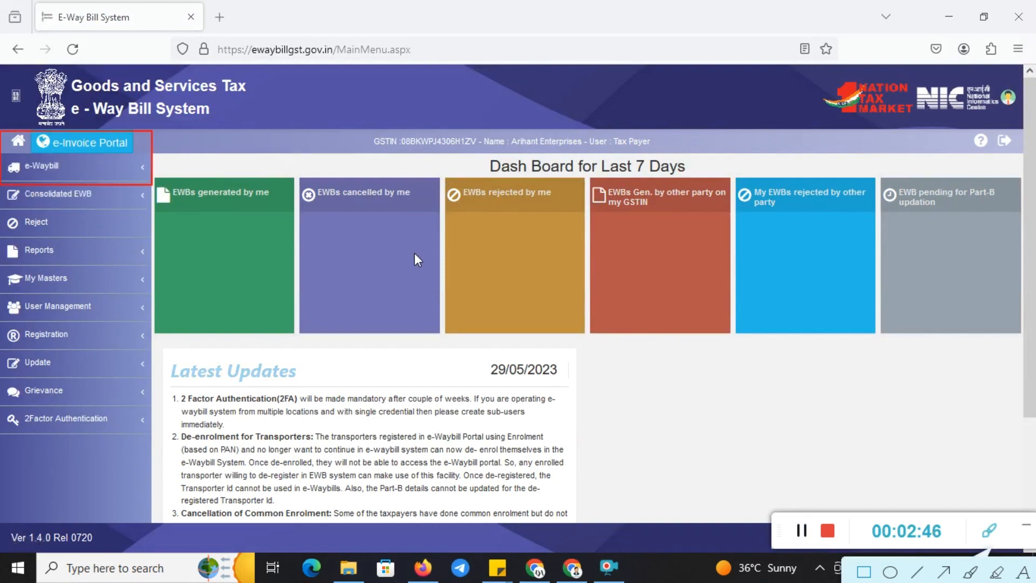
click(989, 530)
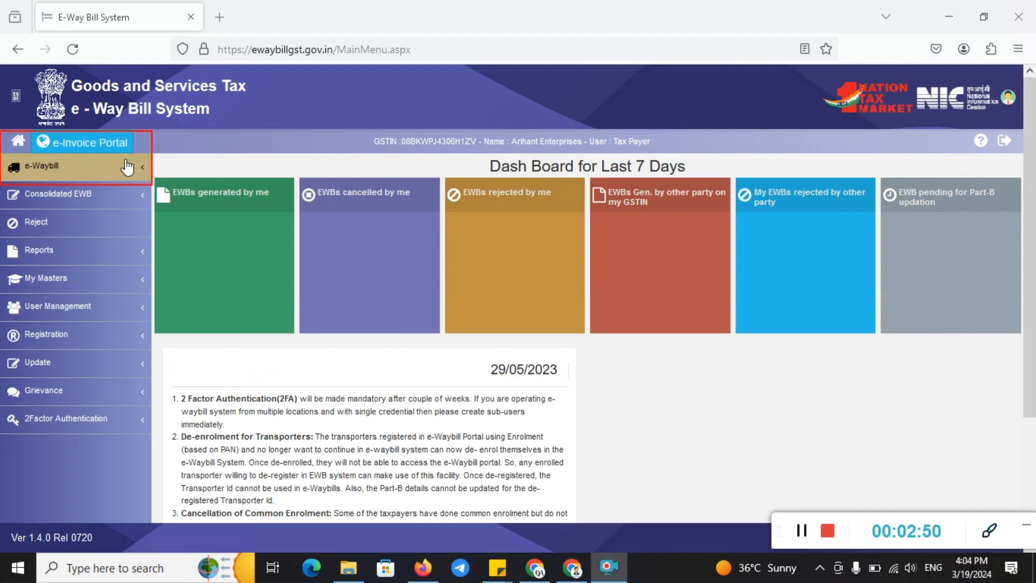
click(116, 173)
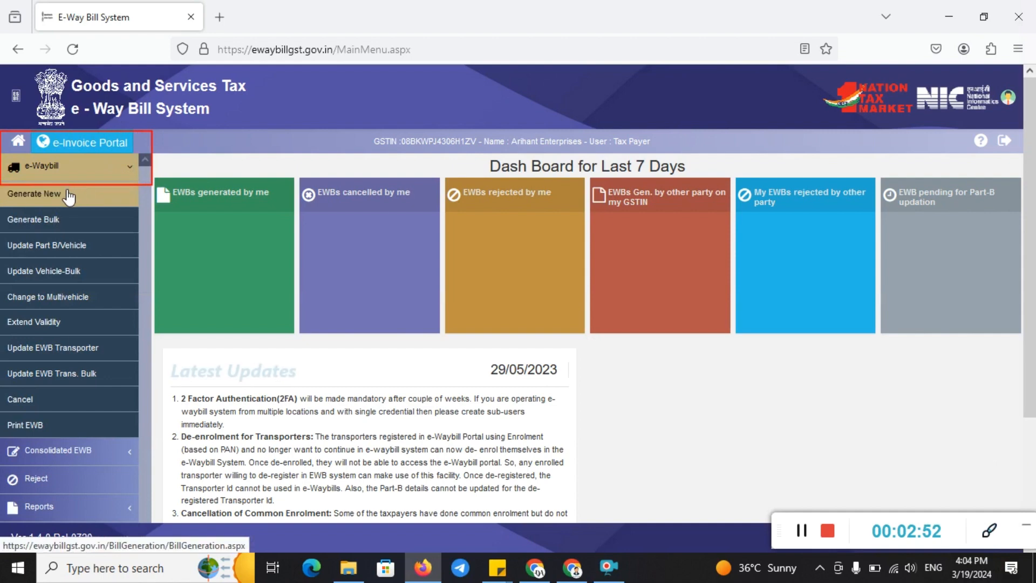
click(990, 530)
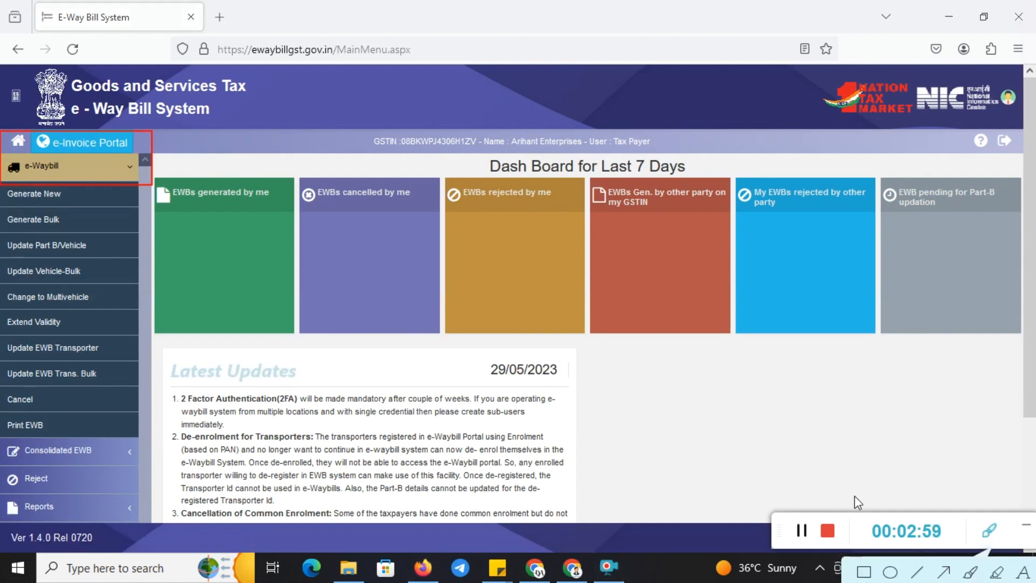
click(865, 572)
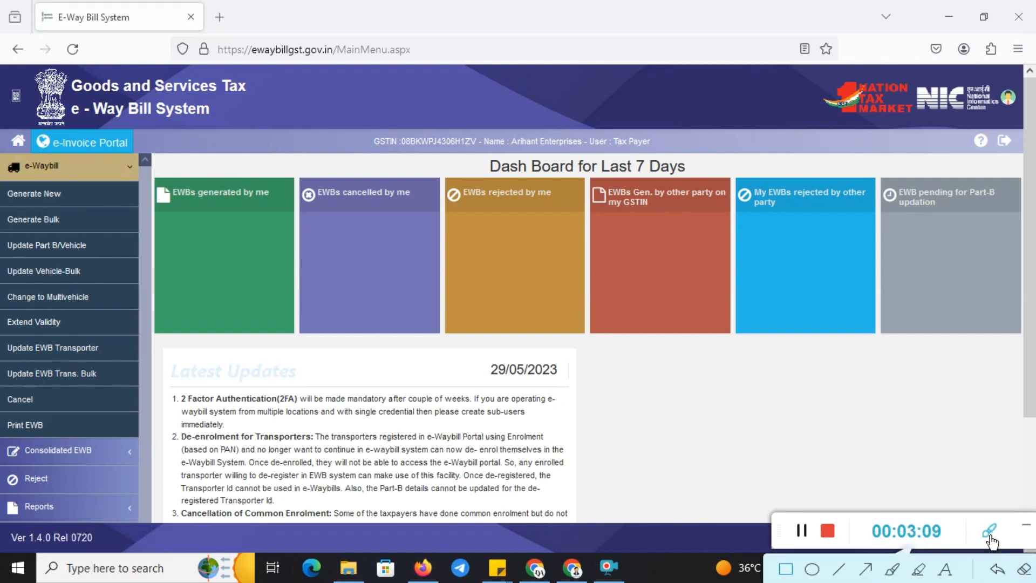
click(991, 540)
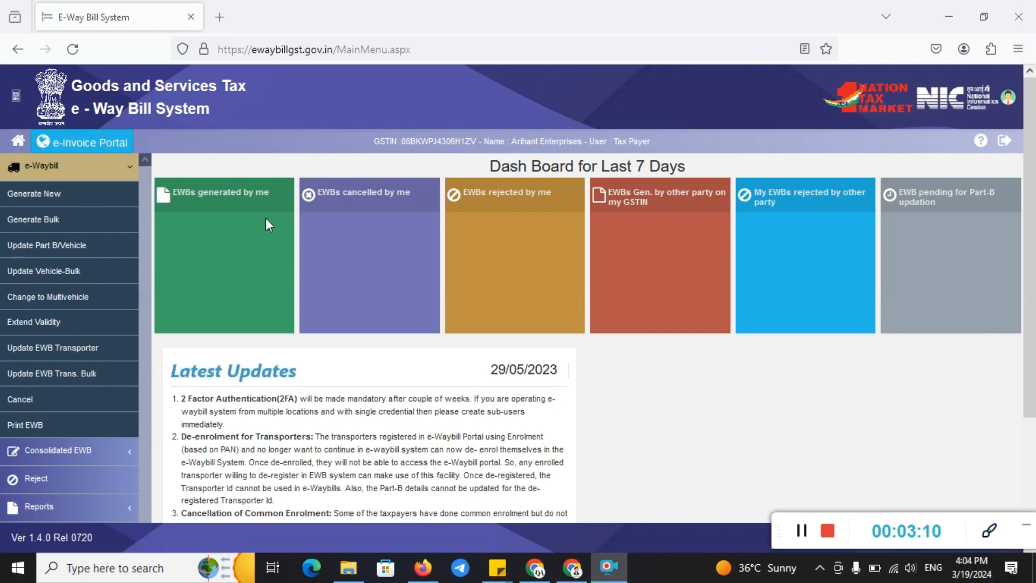
click(90, 195)
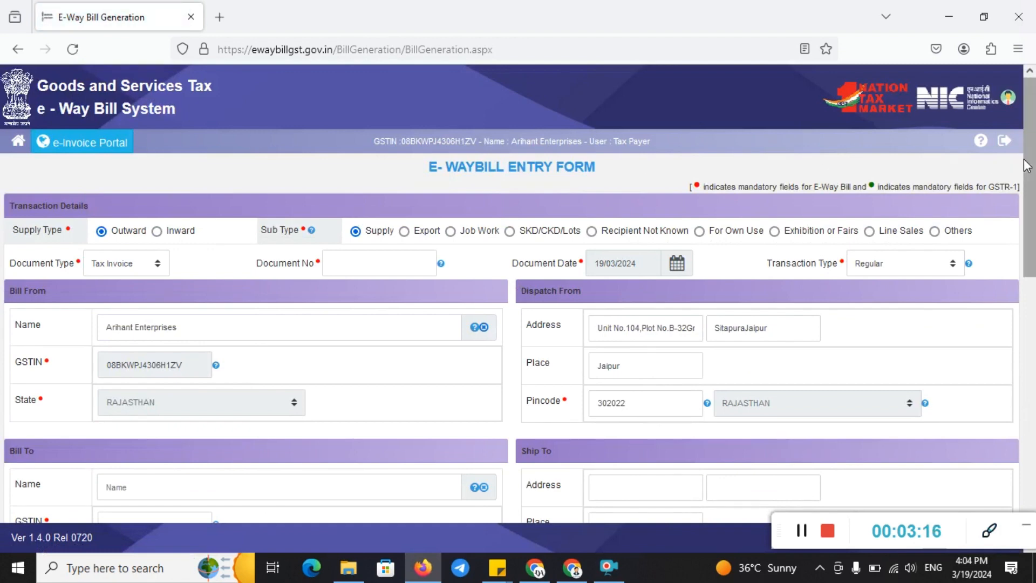
Keep Tax Invoice and Regular transaction type, and enter Document No 112
drag(1030, 161, 1030, 188)
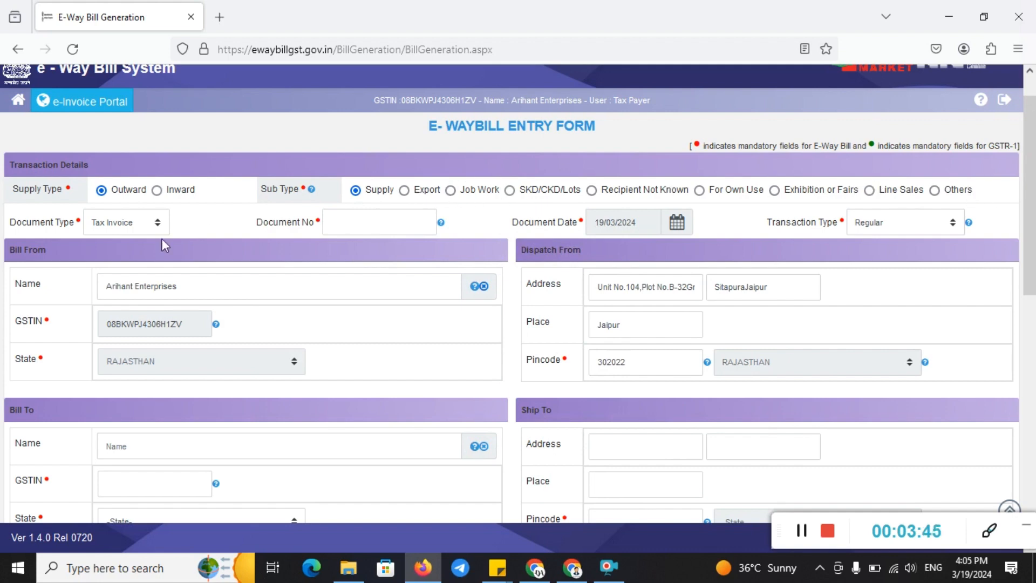
click(102, 226)
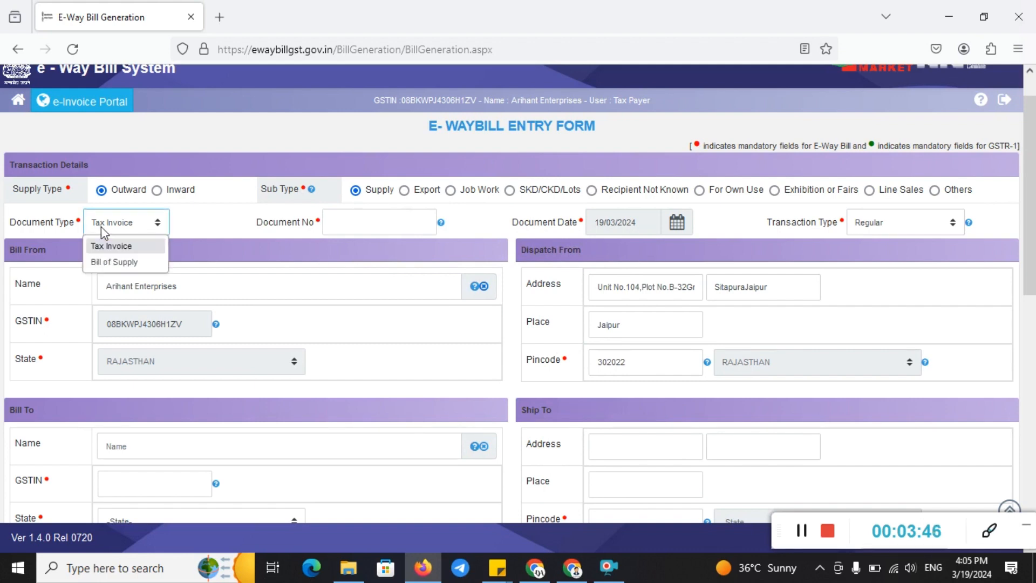
click(101, 246)
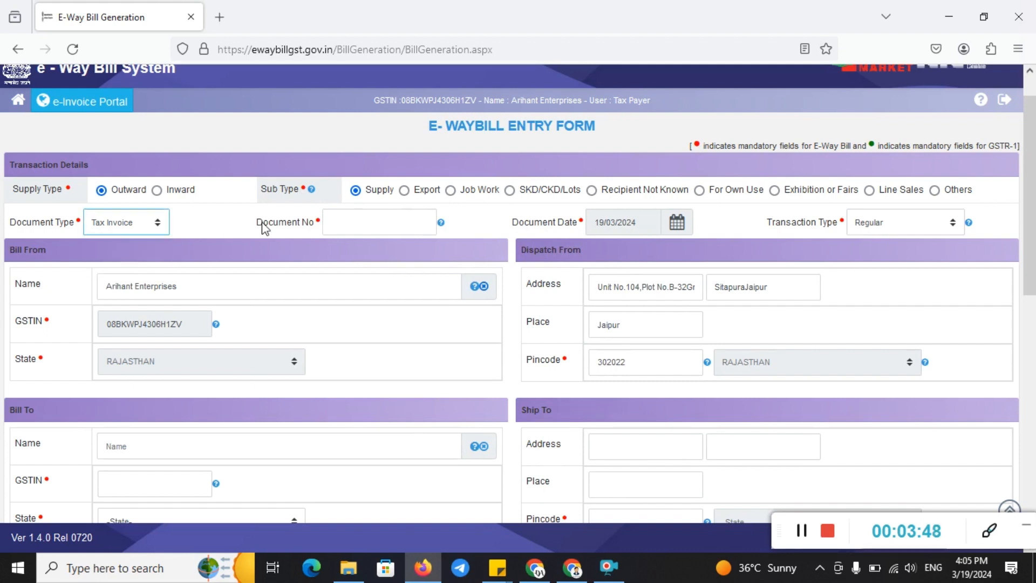
click(371, 214)
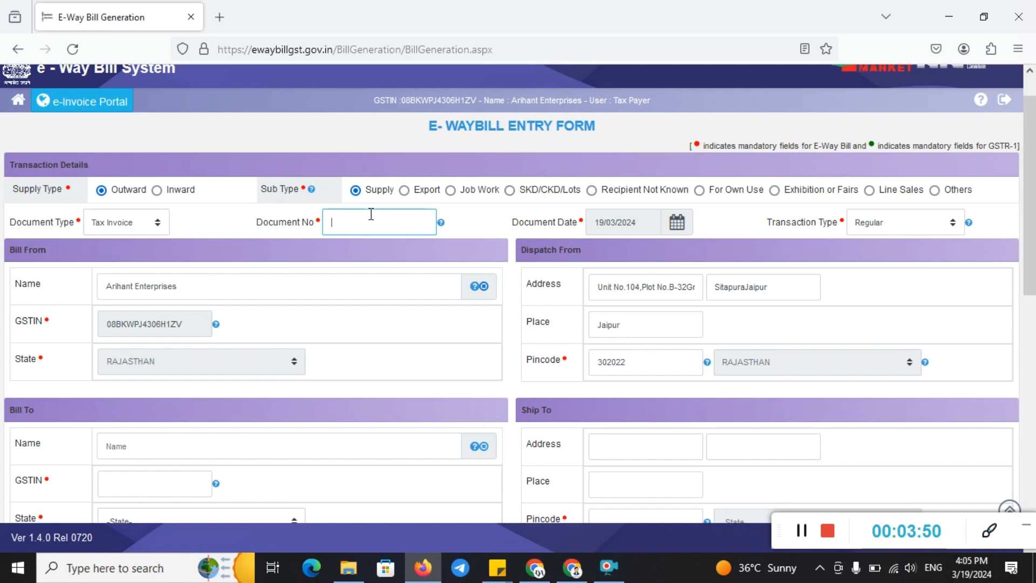
text(112)
click(878, 226)
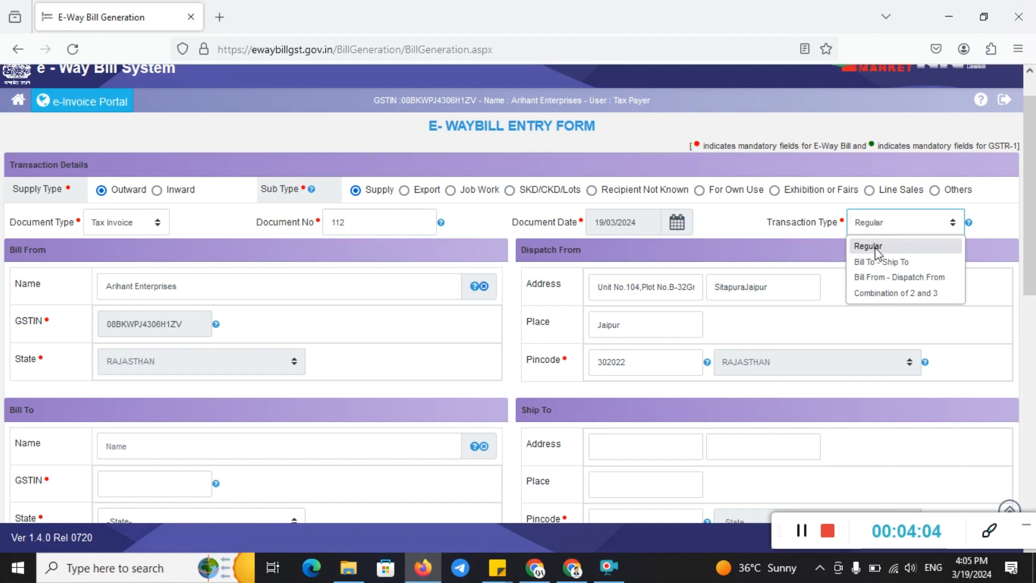
click(874, 248)
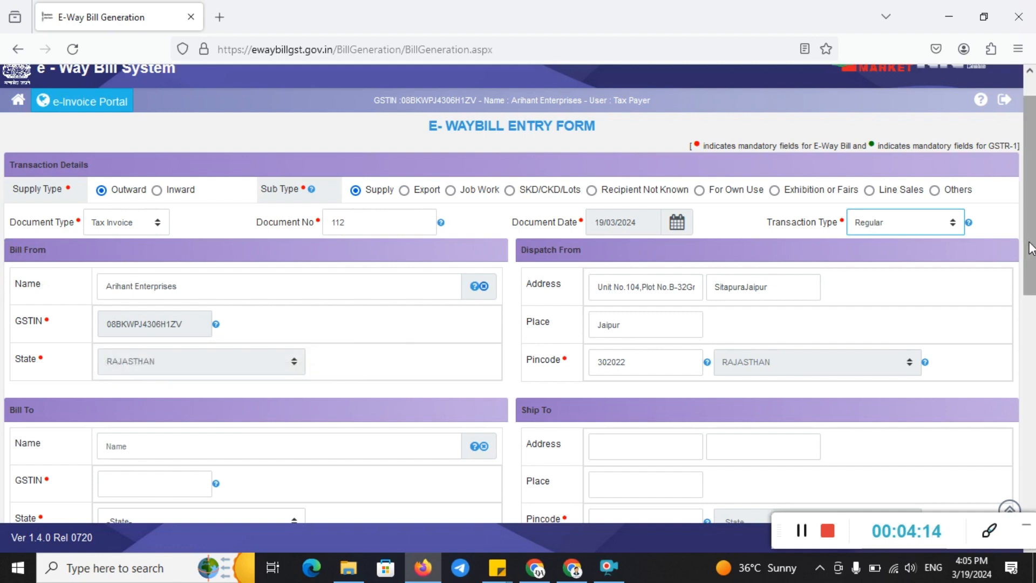
scroll(1031, 248, down, 2)
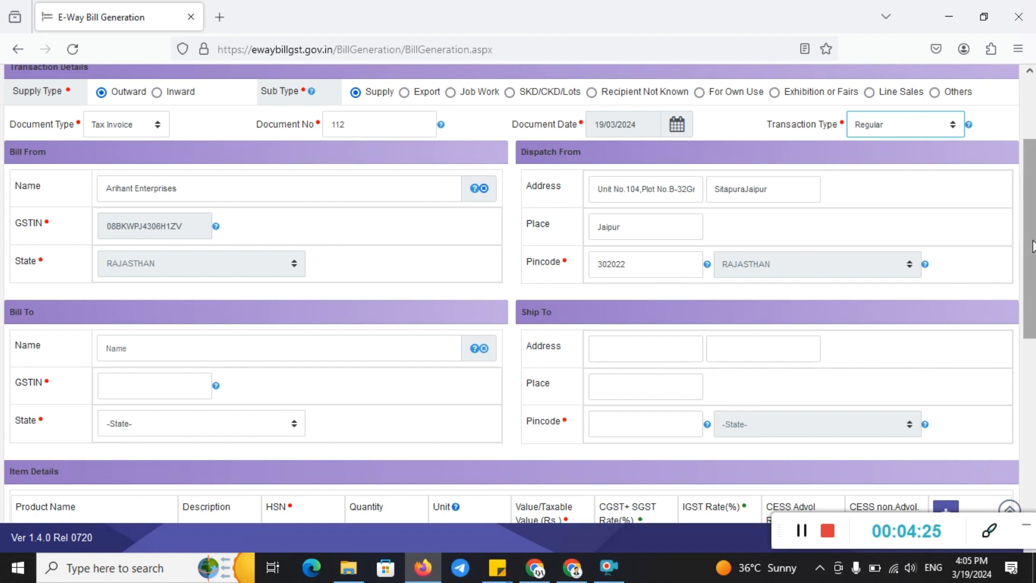
drag(1031, 247, 1032, 294)
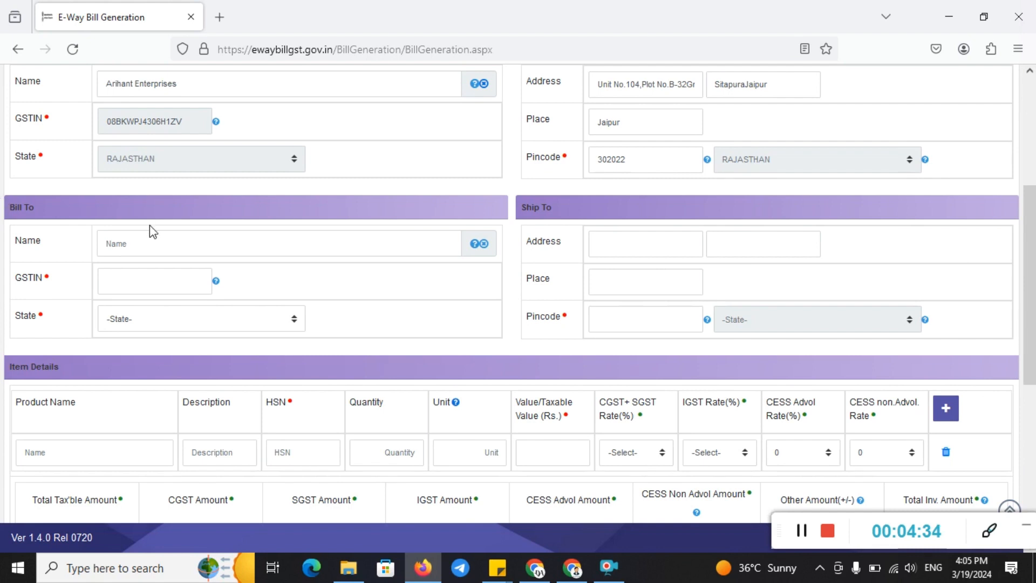
click(135, 274)
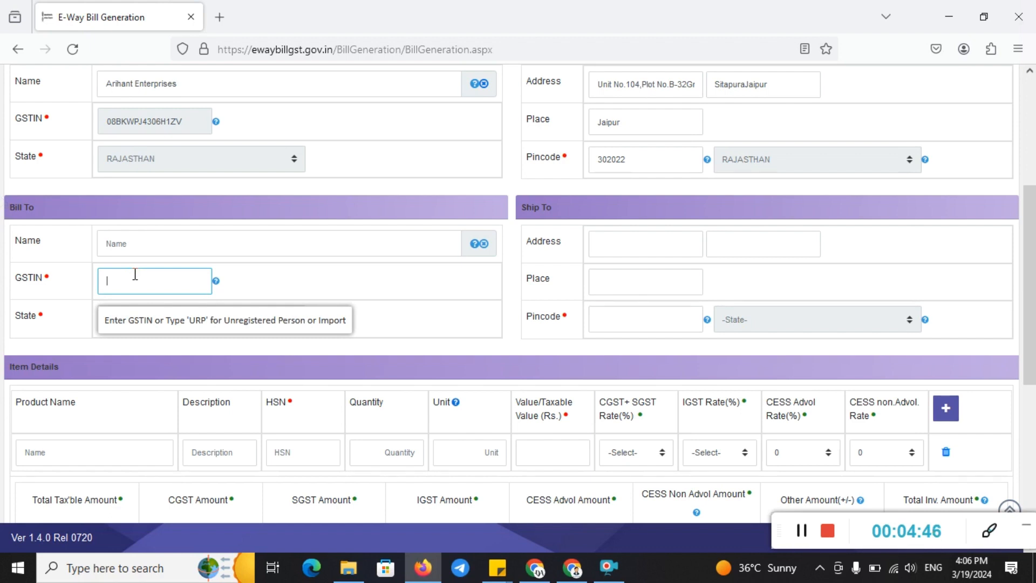
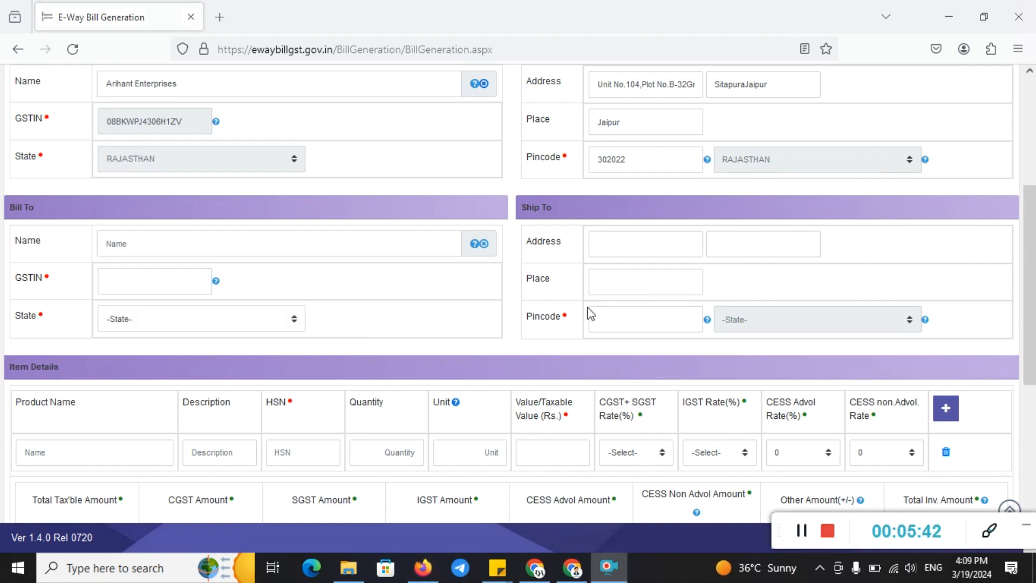
click(156, 280)
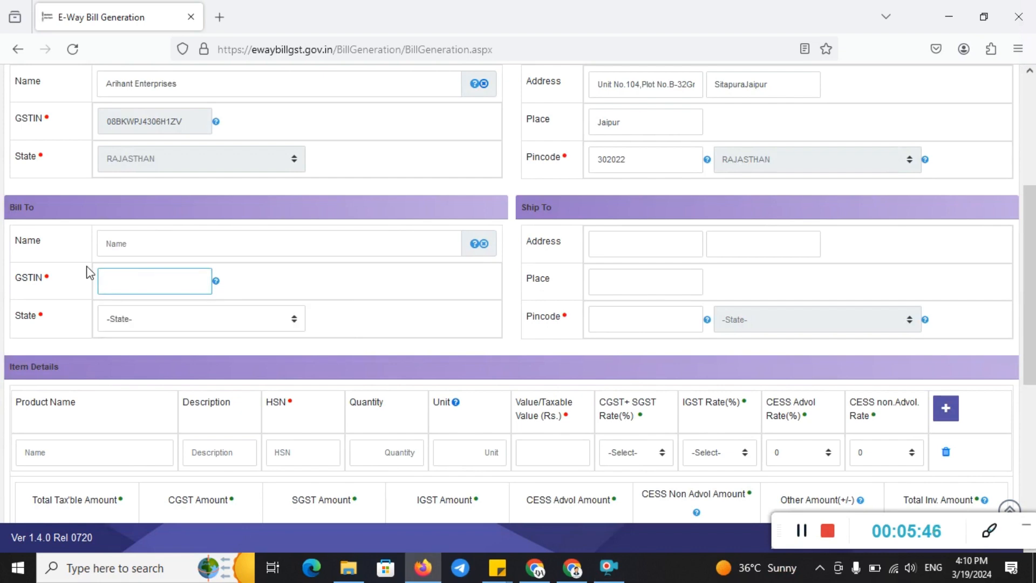
click(138, 290)
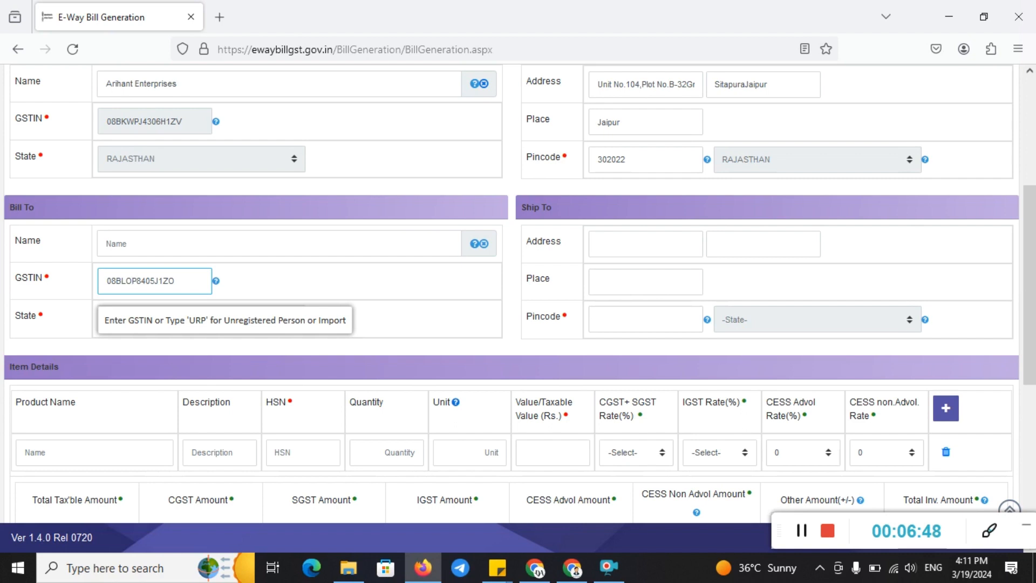
text(J)
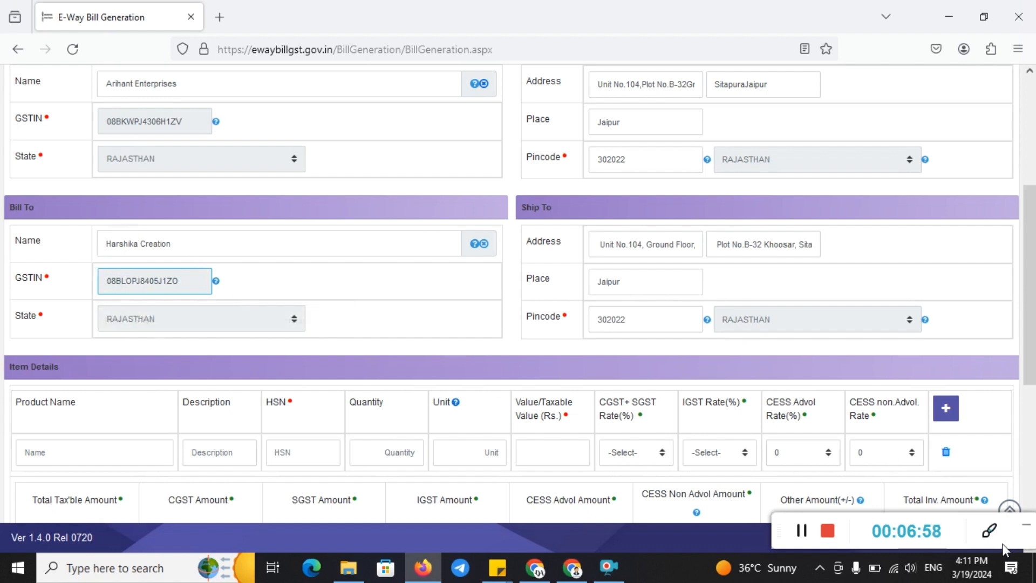
click(984, 532)
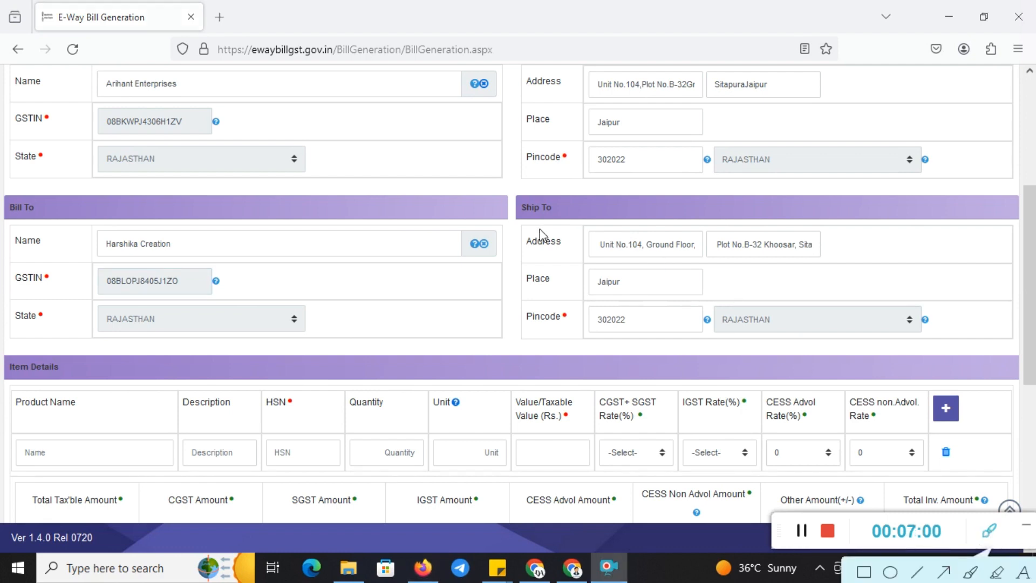
drag(519, 220, 767, 322)
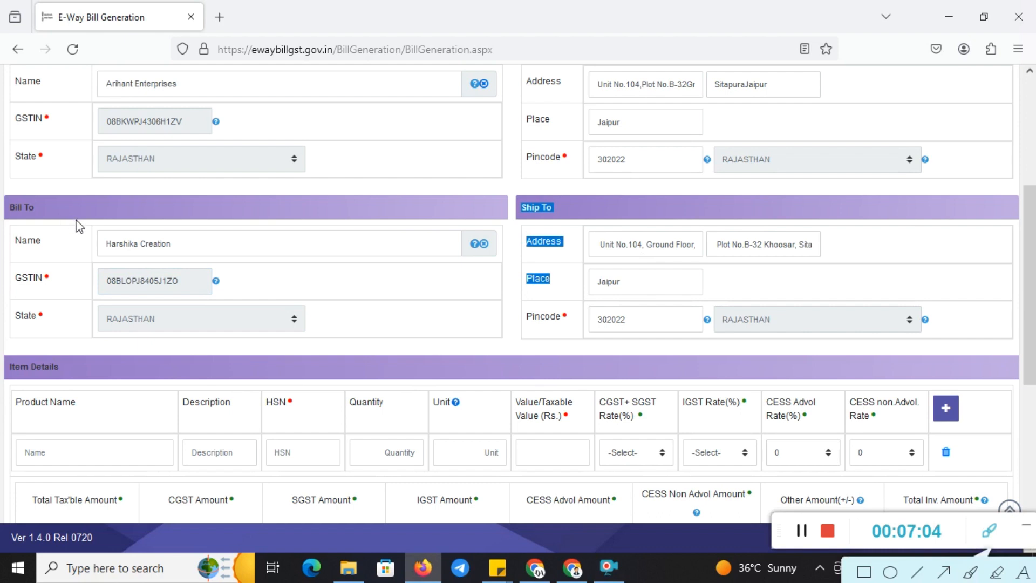
drag(109, 247, 186, 246)
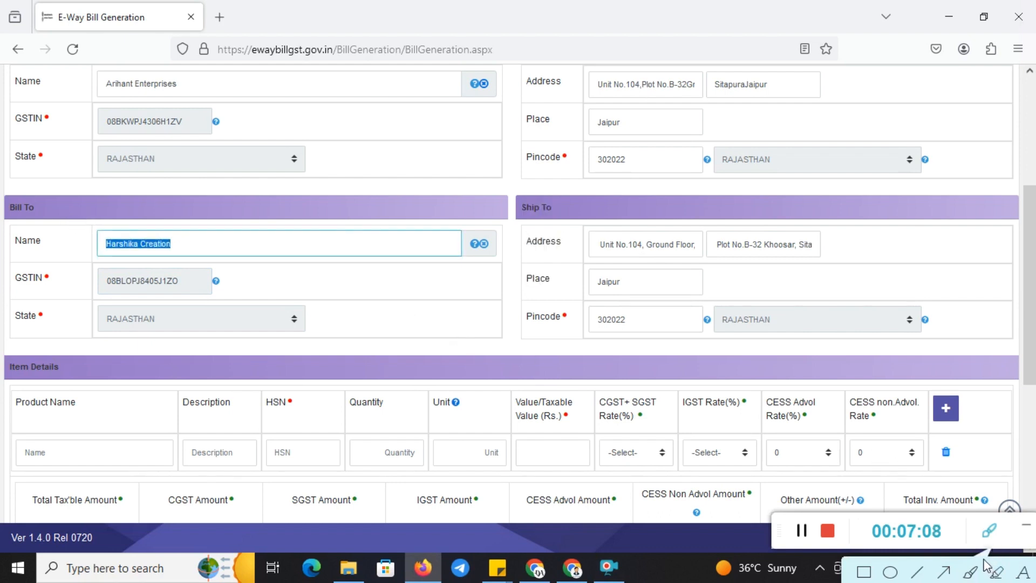
drag(986, 560, 916, 555)
click(989, 541)
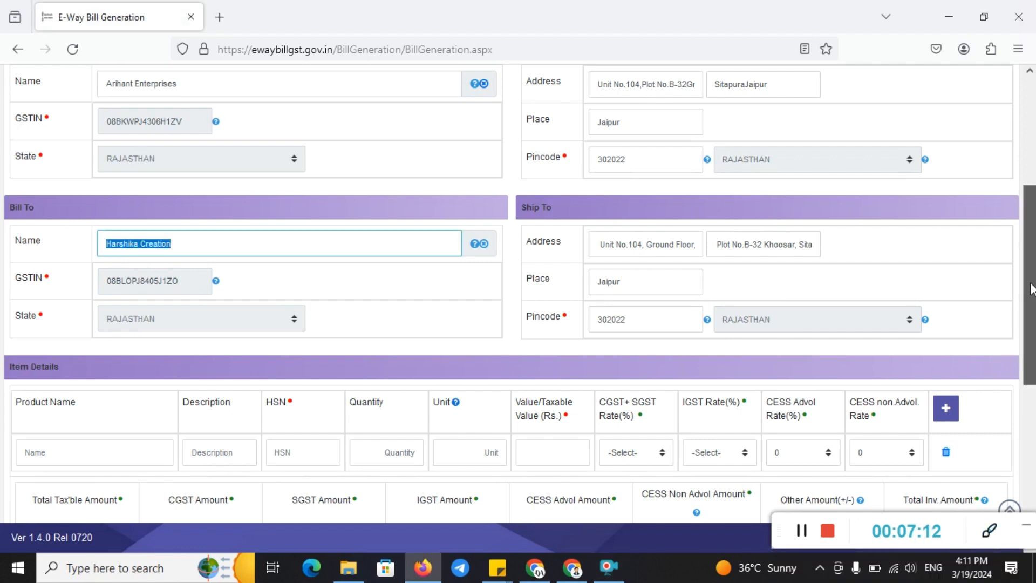
drag(1031, 286, 1033, 340)
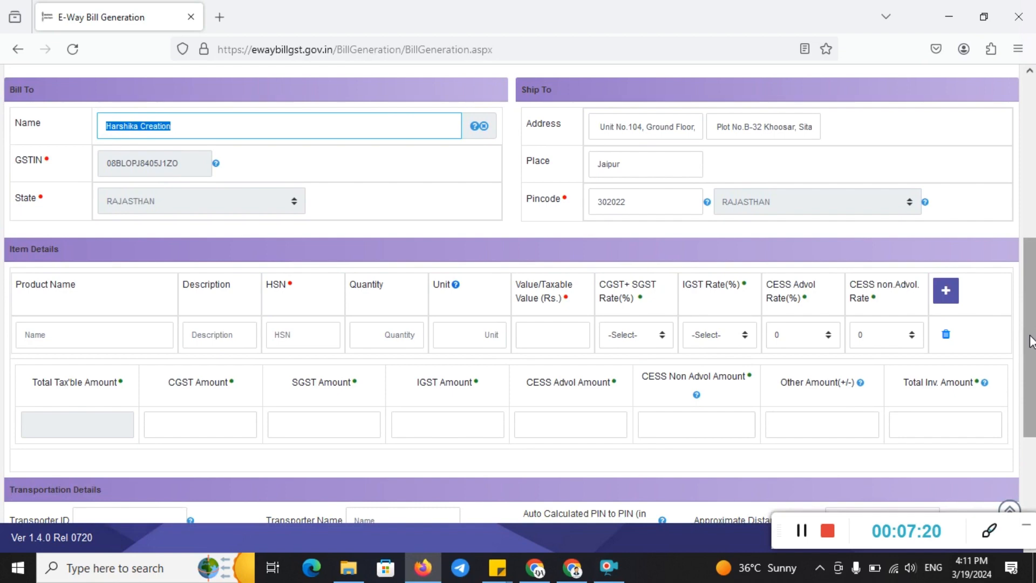
Enter HSN code 2523, product name CEMENT and quantity 500 for the item
drag(1032, 341, 1031, 387)
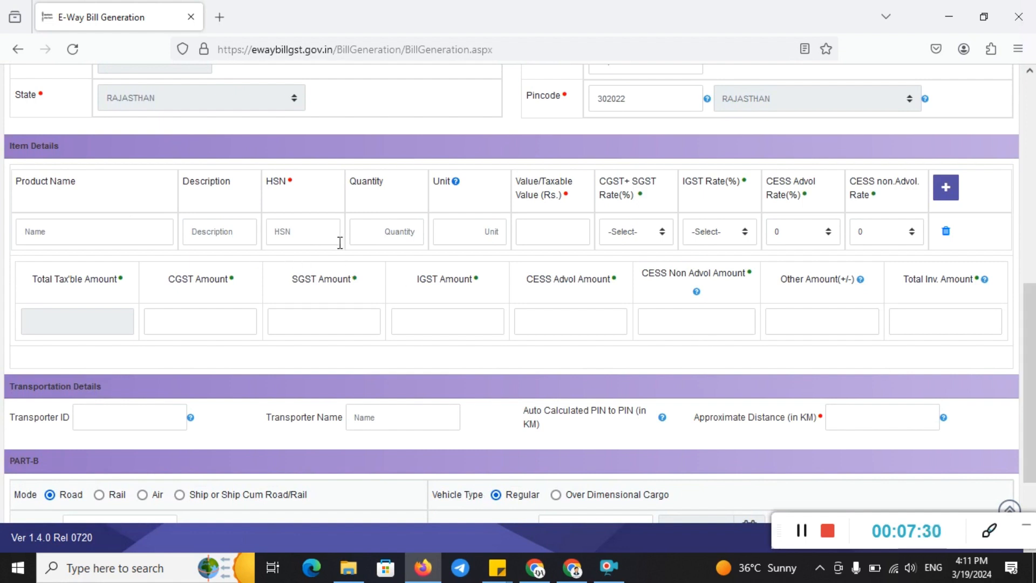
click(309, 230)
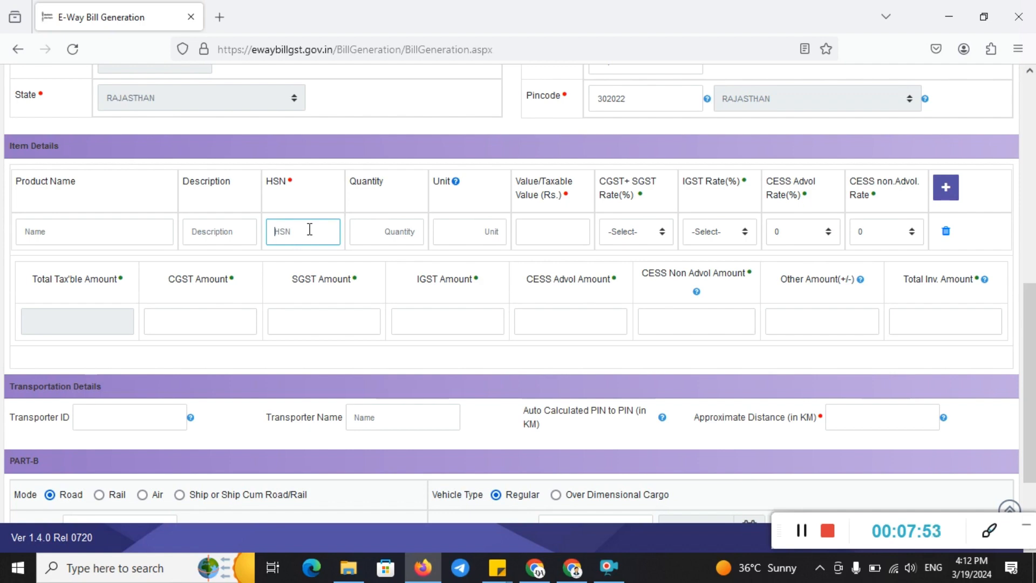
text(2523)
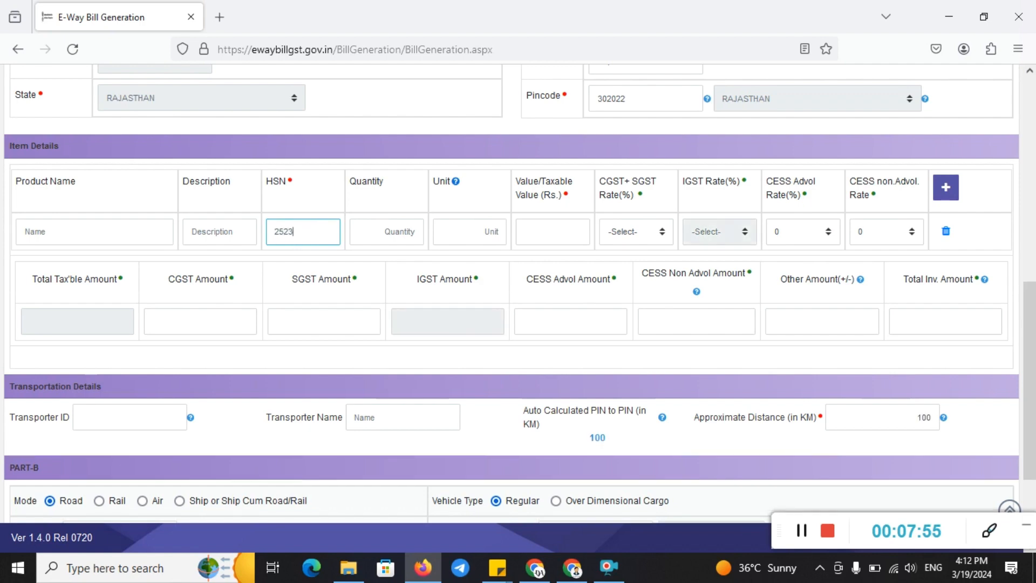
click(206, 232)
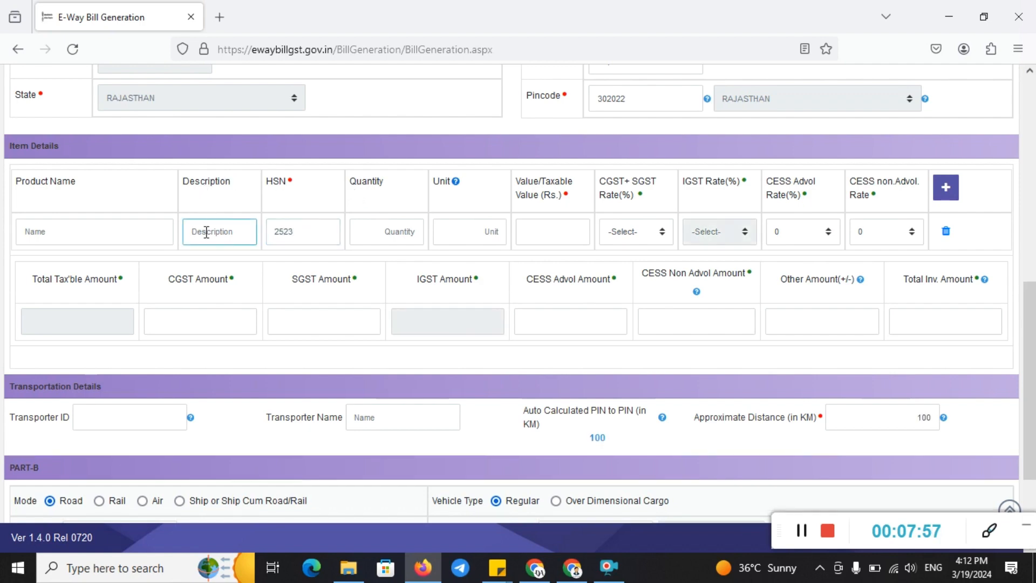
click(104, 236)
text(C)
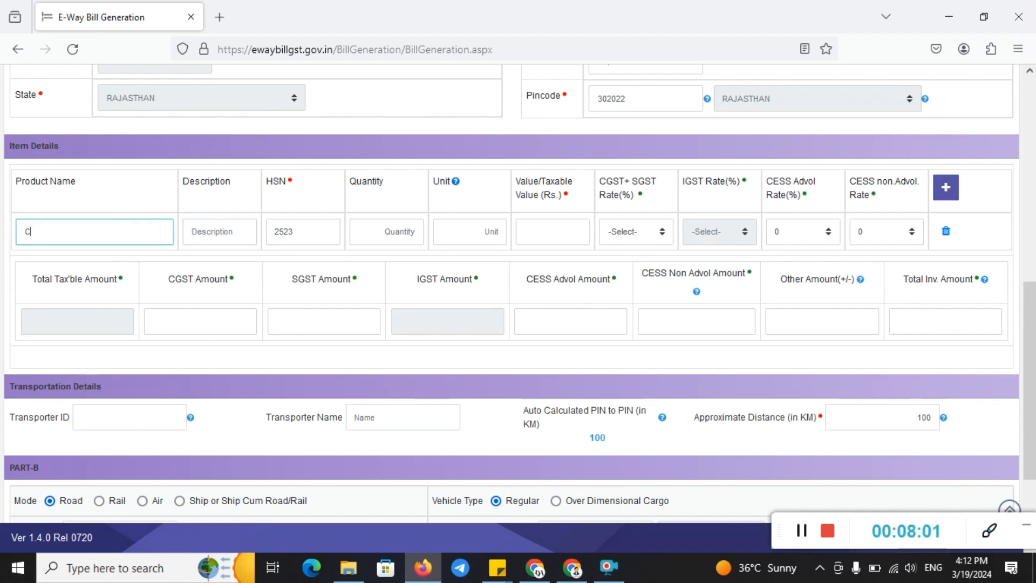
text(EMENT)
click(387, 229)
text(500)
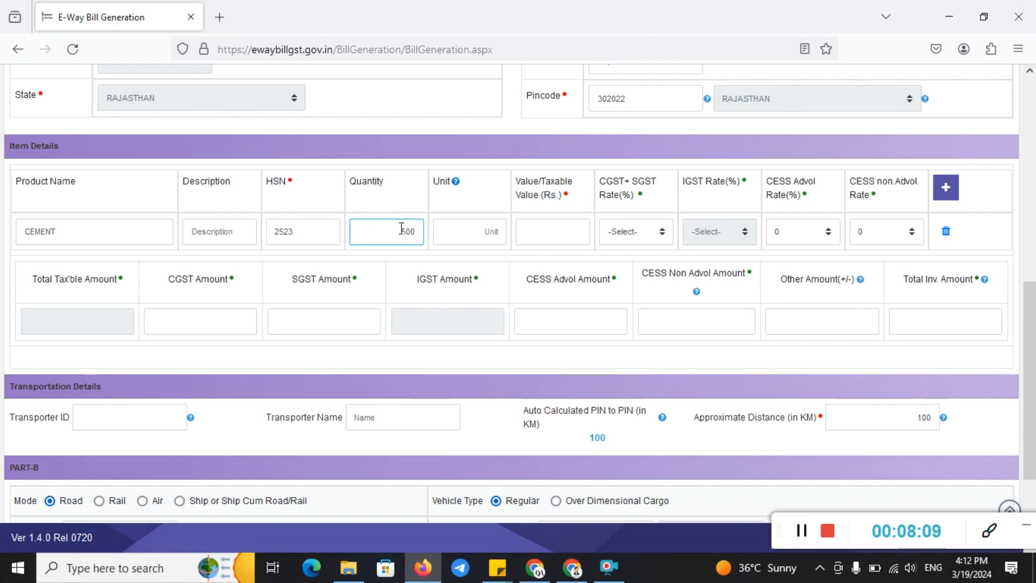
Set the unit to BAG and enter the item's taxable value, with CGST+SGST at 14+14
click(494, 232)
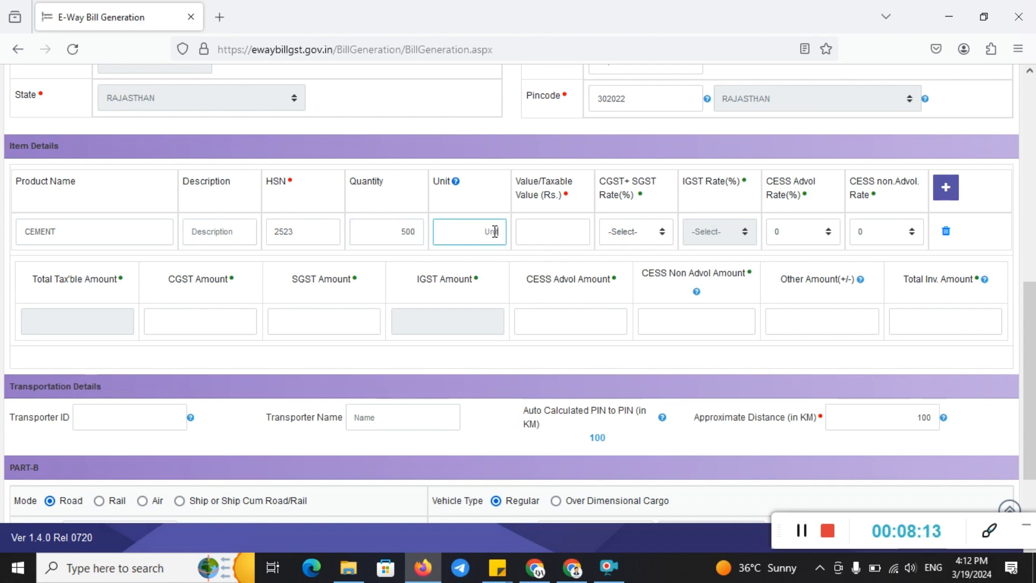
text(BAG)
mouse_move(456, 183)
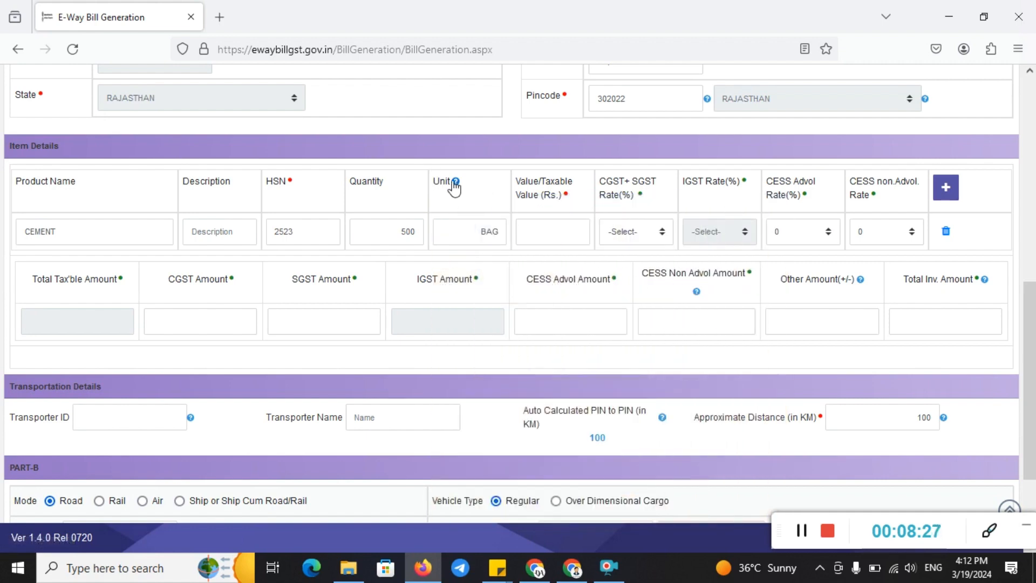
click(388, 225)
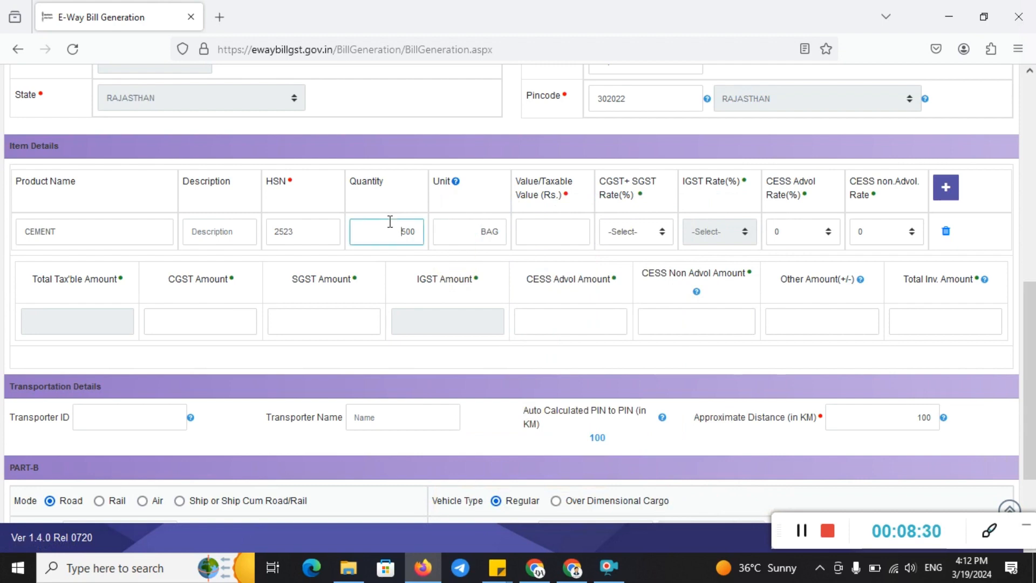
click(567, 230)
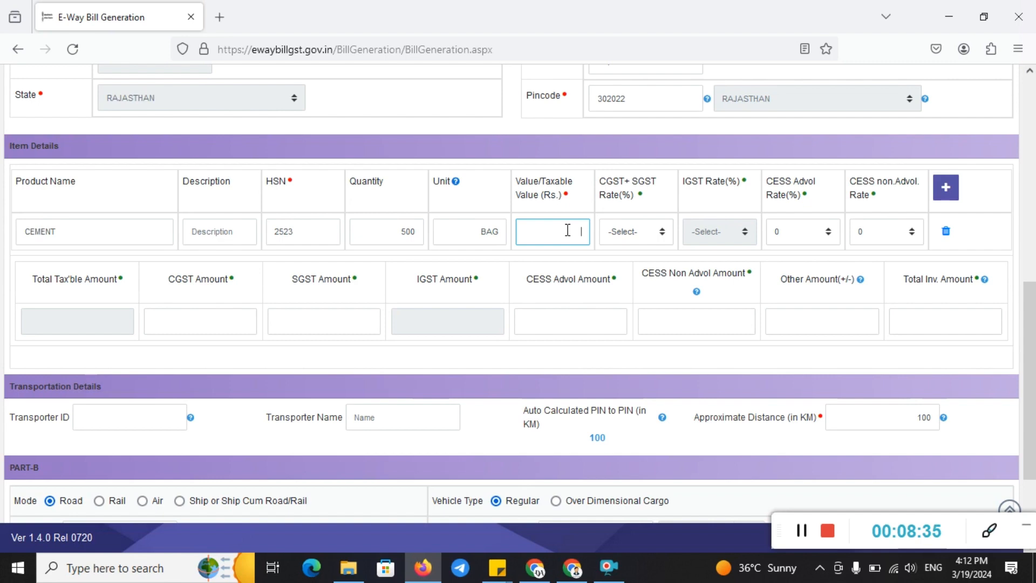
text(900)
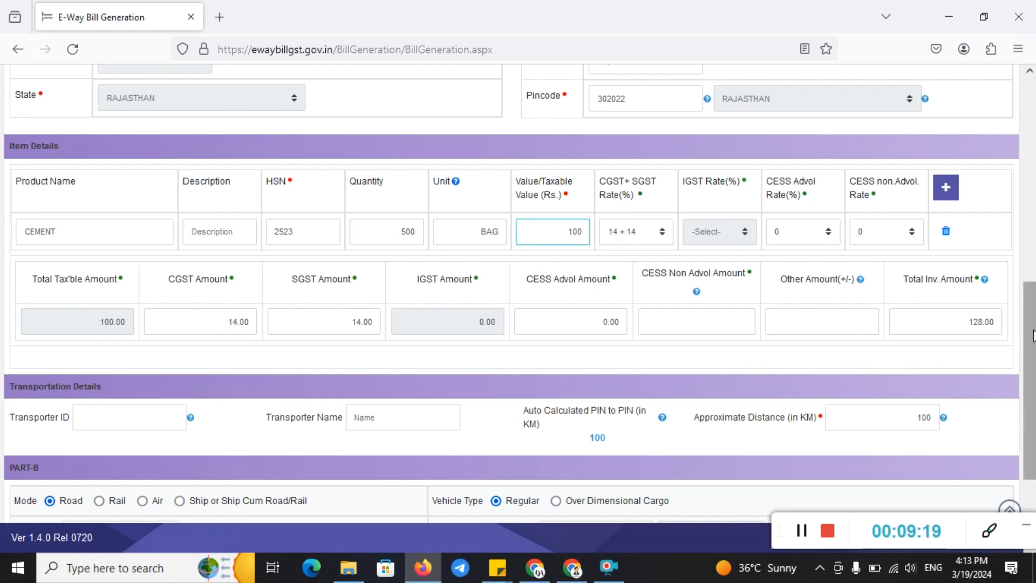
Review the transporter ID, transporter name and the 100 km approximate distance
drag(1033, 336, 1034, 398)
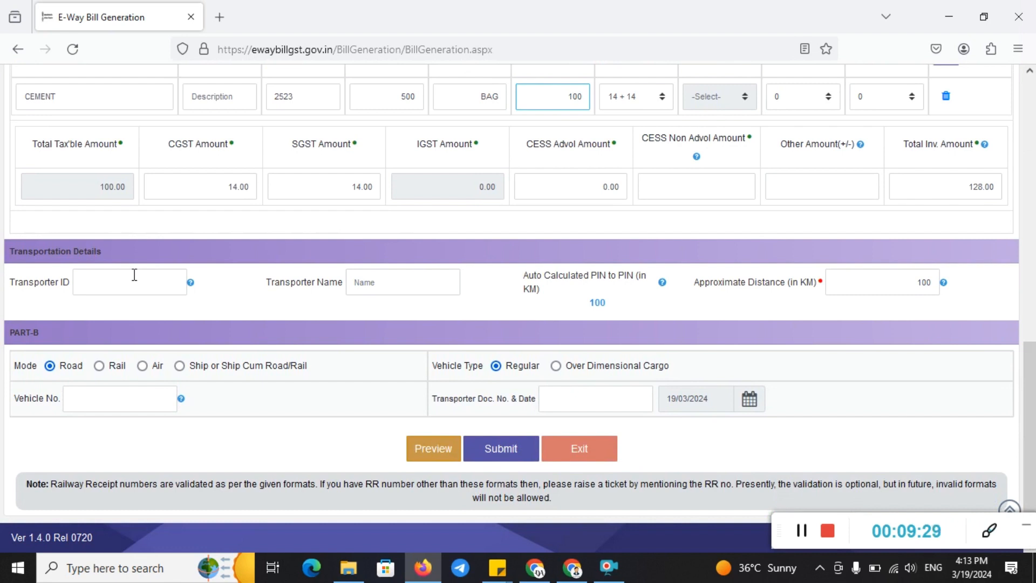
click(135, 275)
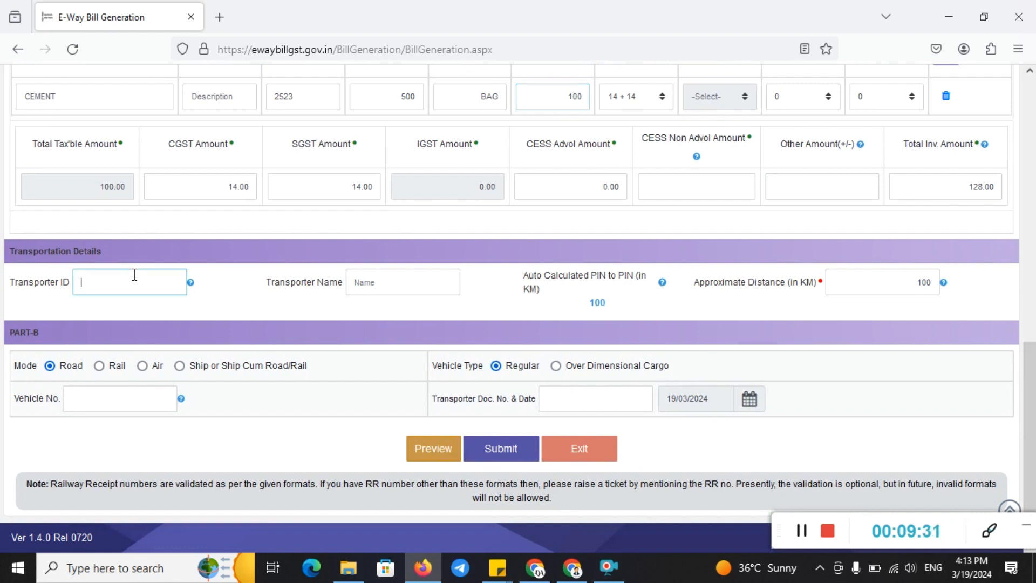
click(400, 280)
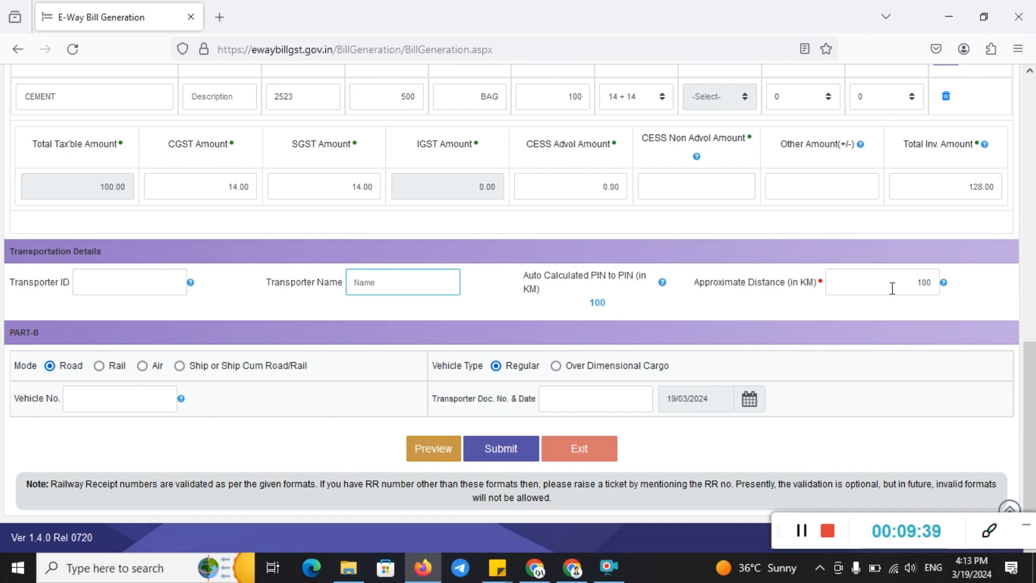
click(917, 286)
scroll(1032, 372, up, 1)
scroll(1033, 372, up, 2)
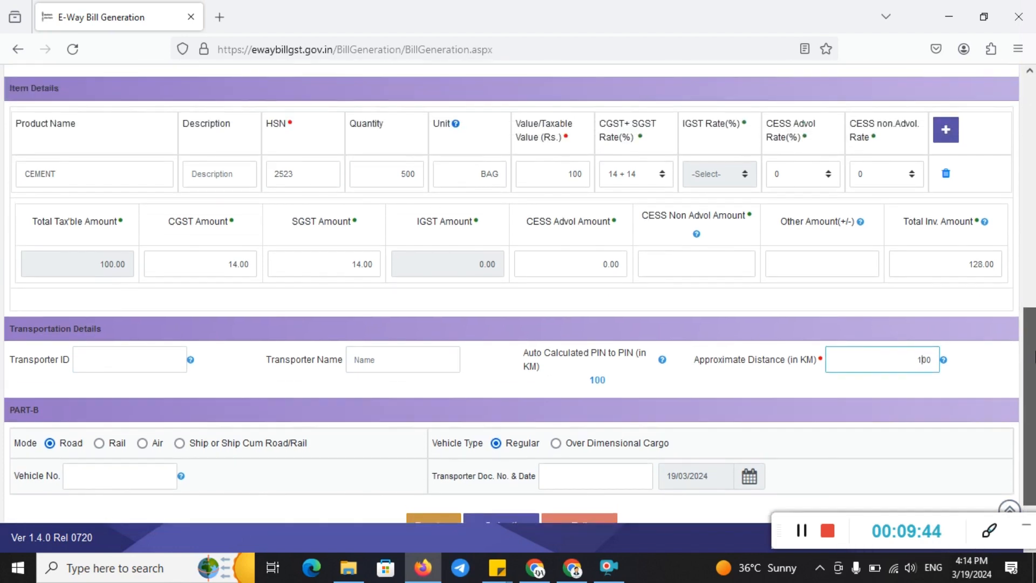
scroll(1032, 388, down, 3)
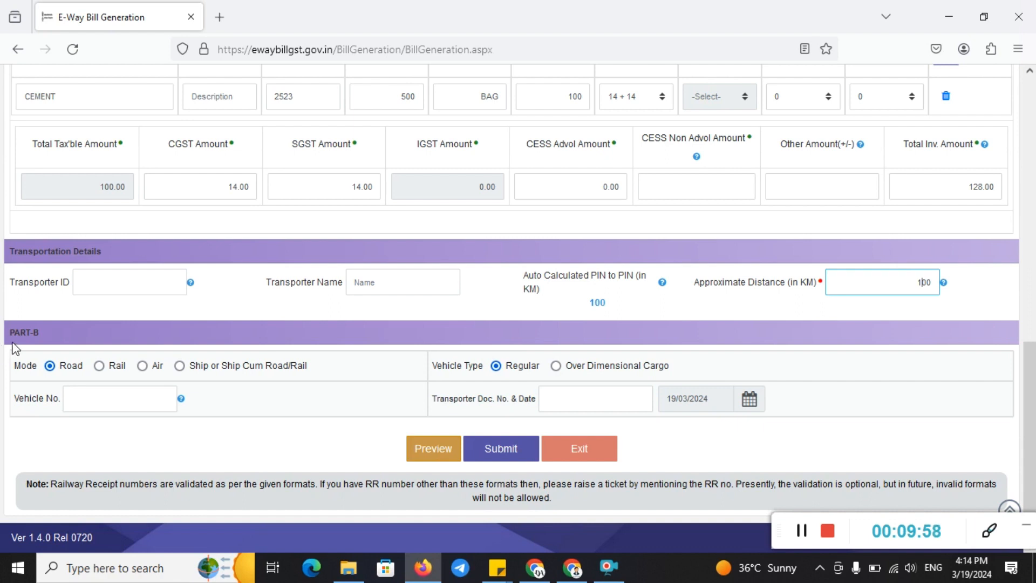
Confirm Road as the Part-B transport mode and submit the e-way bill
mouse_move(6, 278)
mouse_down()
mouse_move(115, 385)
mouse_move(208, 380)
mouse_up()
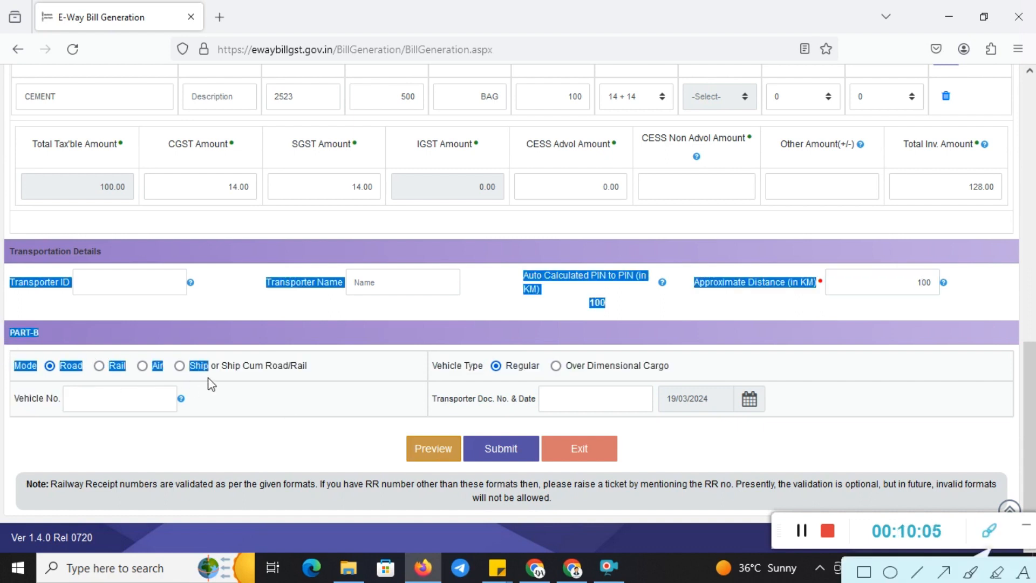
click(865, 572)
drag(1, 309, 95, 347)
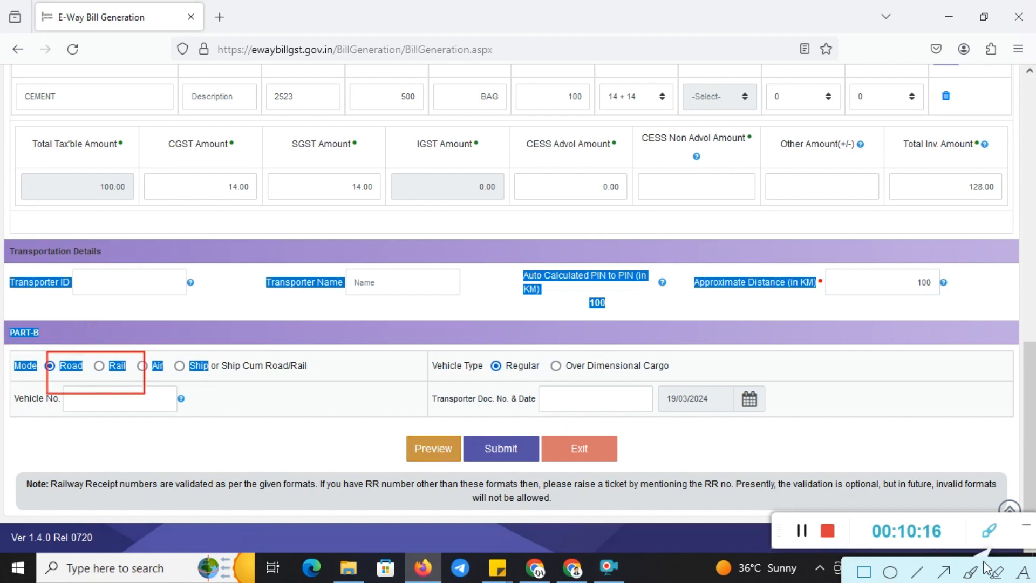
drag(984, 561, 910, 551)
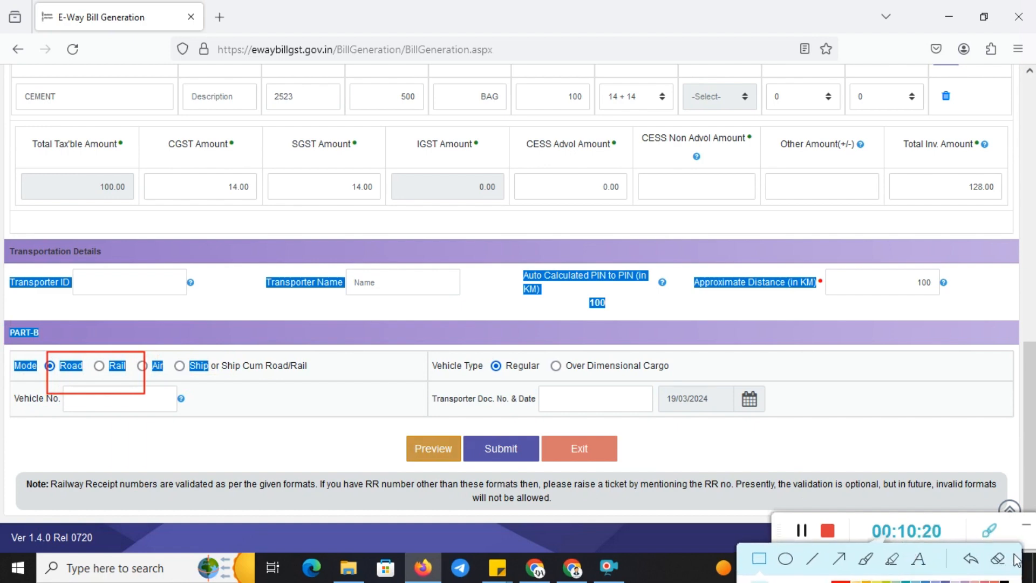
click(998, 558)
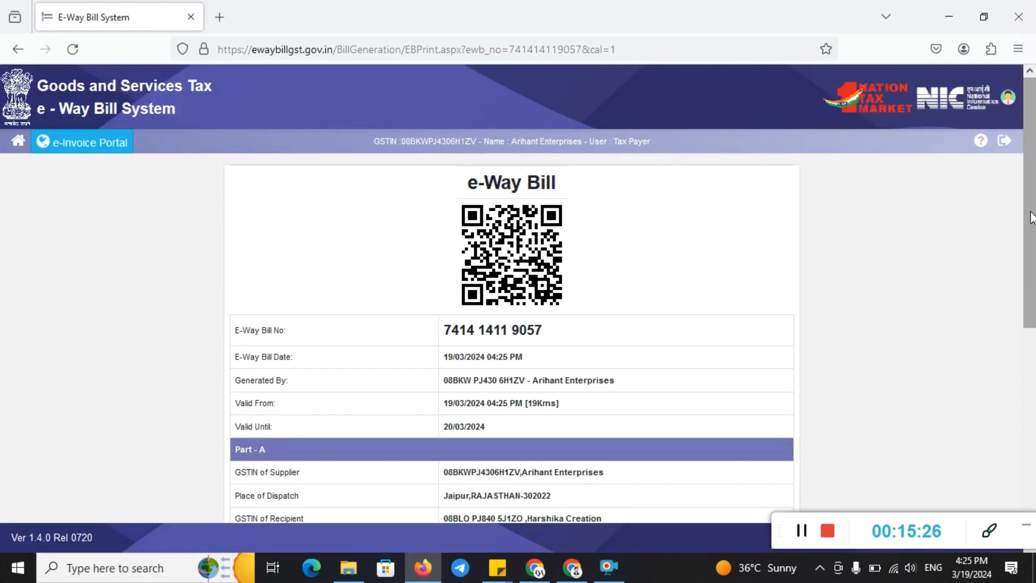
drag(1033, 217, 1033, 440)
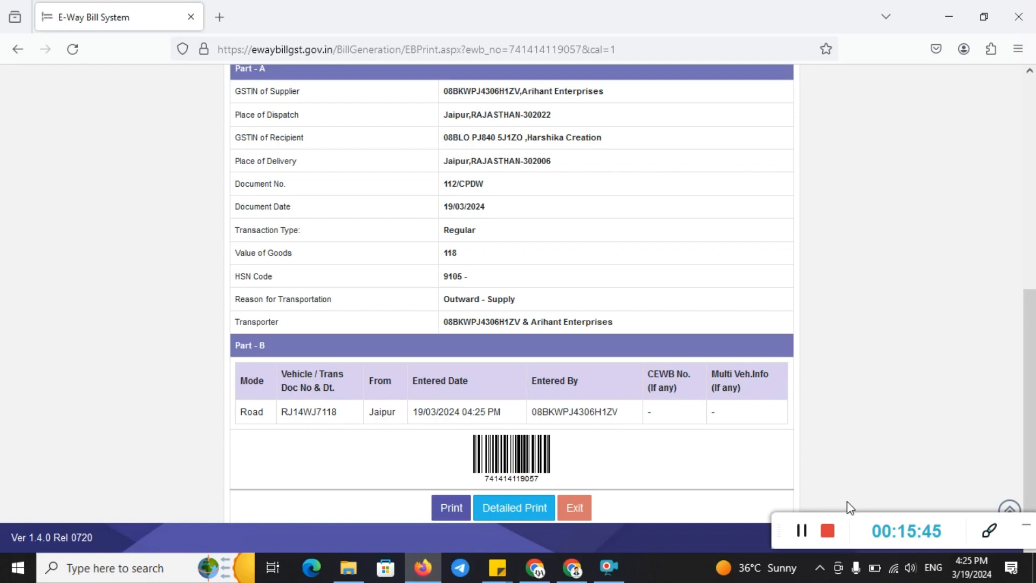
Show the channel's Videos tab and scroll through its uploads, including the e-way bill and GST tutorials
click(820, 532)
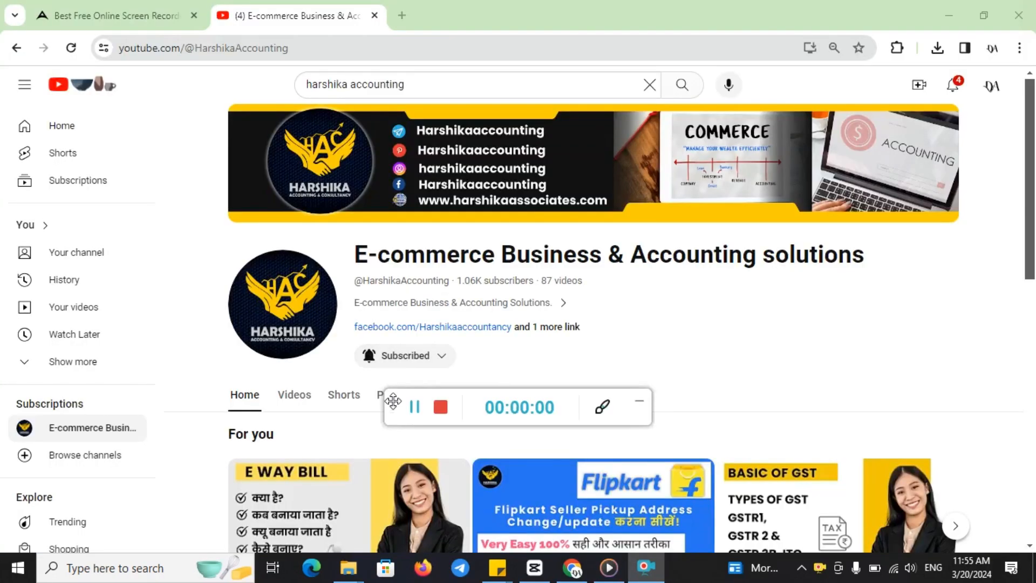
click(642, 401)
drag(1032, 214, 1034, 296)
click(296, 200)
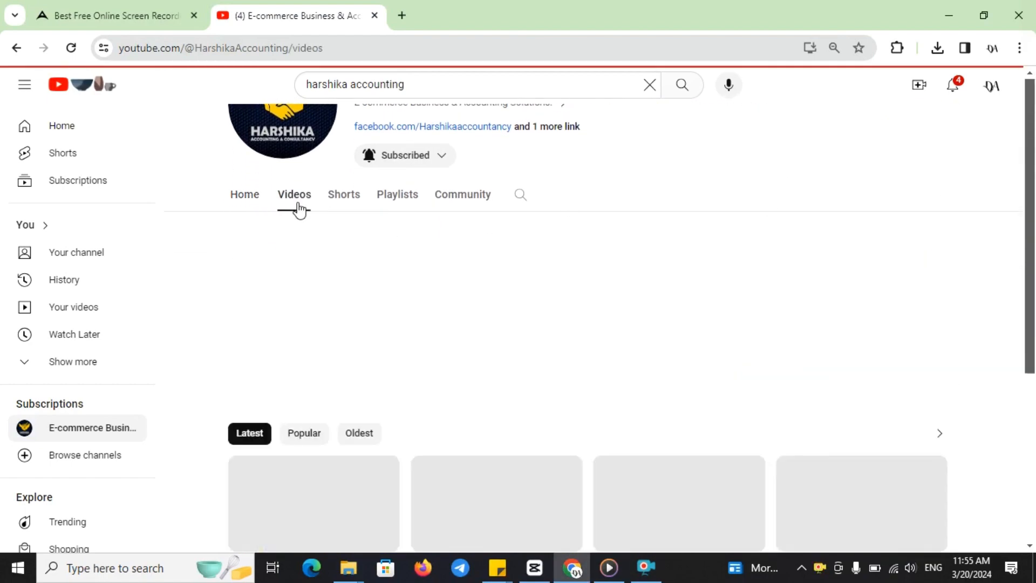
drag(1033, 202, 1035, 494)
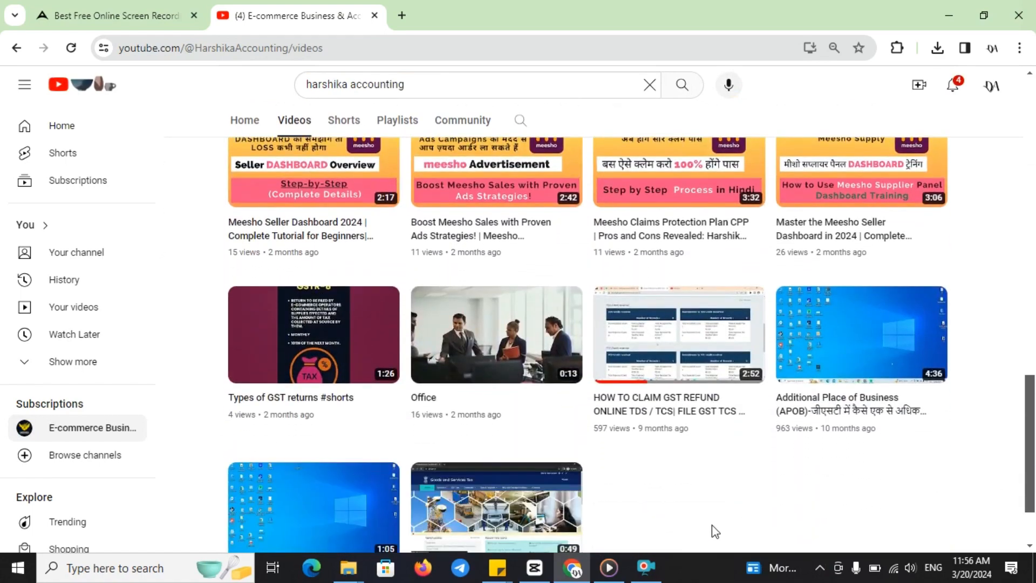